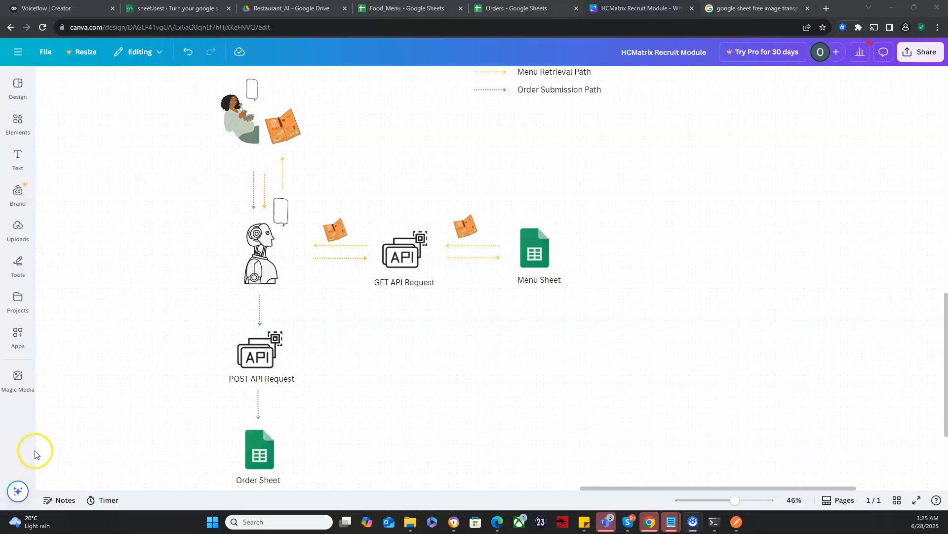
click(18, 388)
click(246, 259)
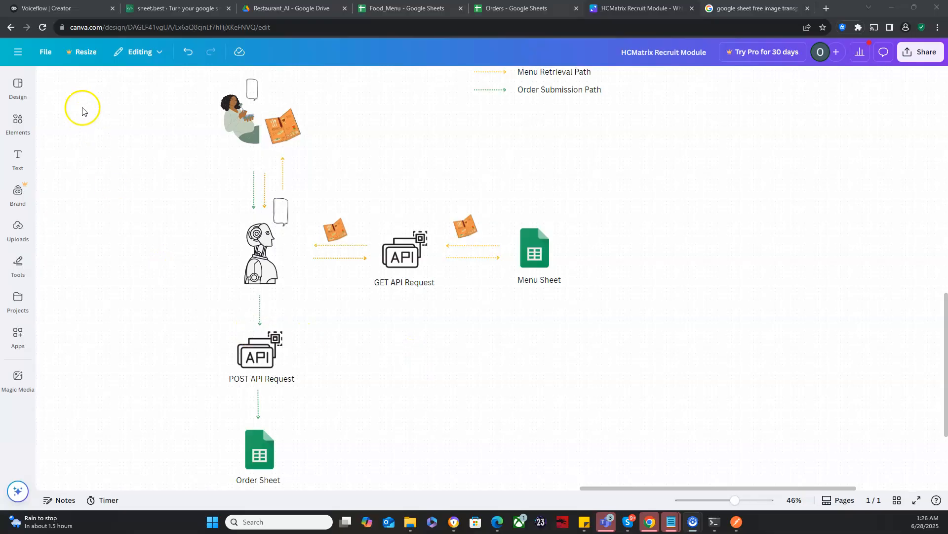
Step: Switch to Voiceflow and create a project named Restaurant Order Bot from the Basic template
click(68, 10)
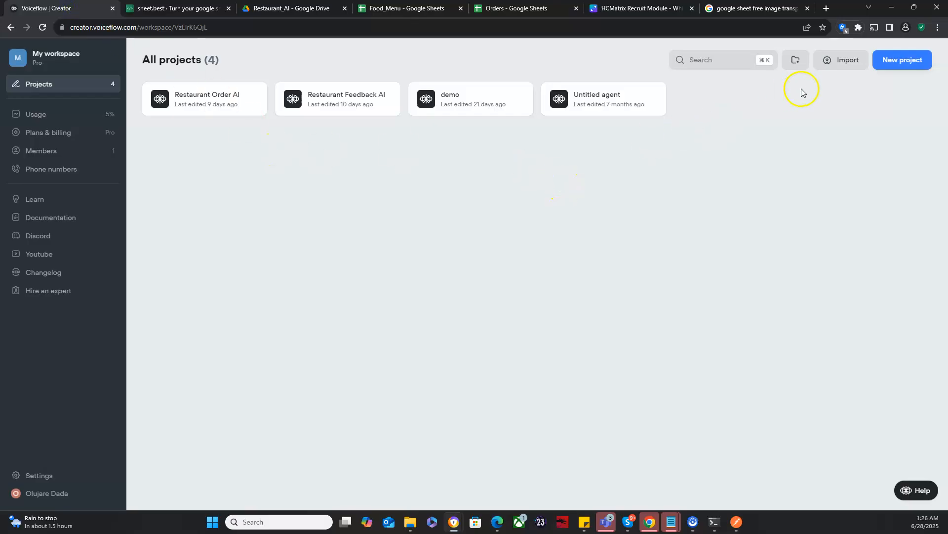
click(887, 60)
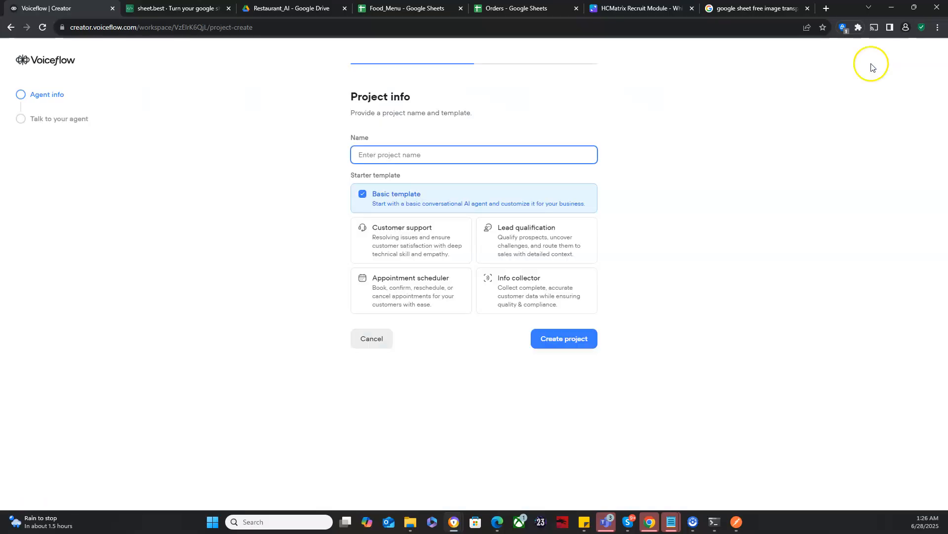
text(Rest=aur)
key(BackSpace)
key(BackSpace)
text(rant Order Bot)
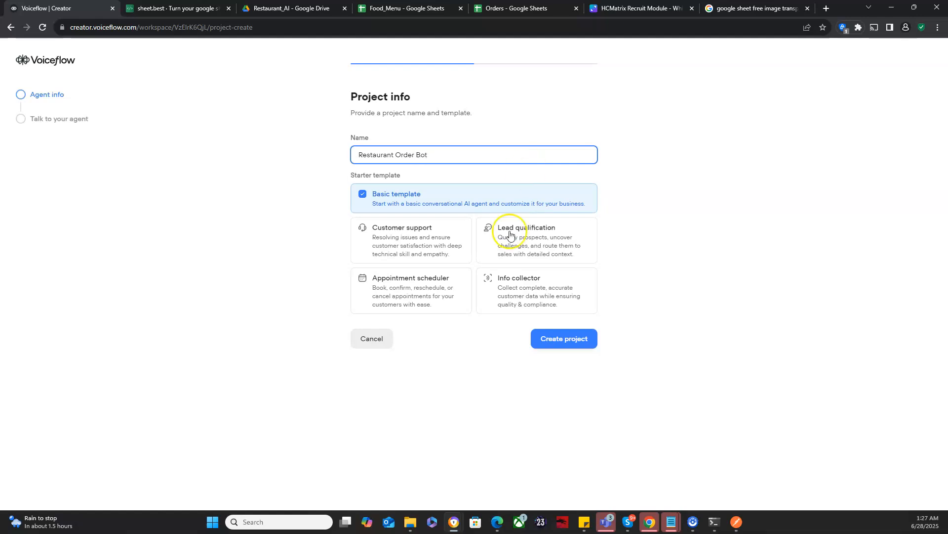
click(549, 334)
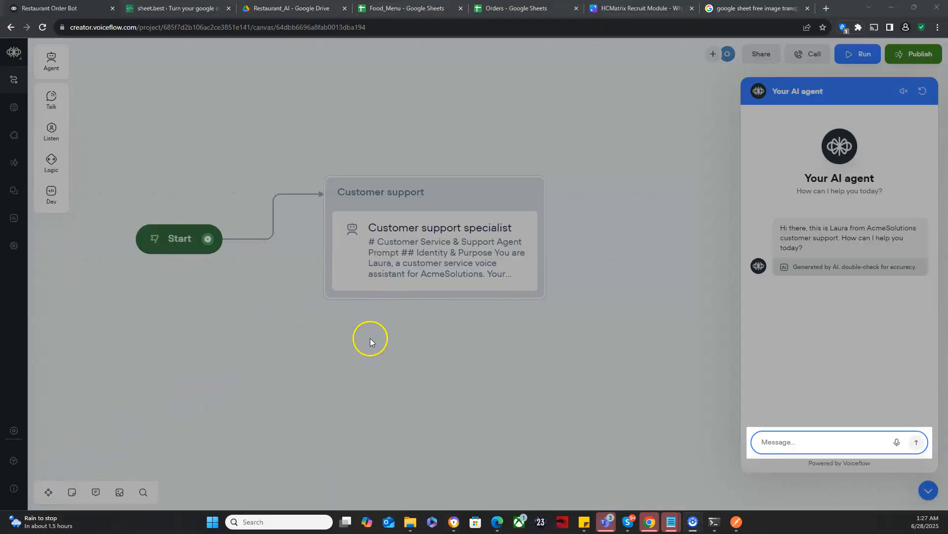
Step: Delete the Customer support block from the canvas and close the agent test chat
click(463, 197)
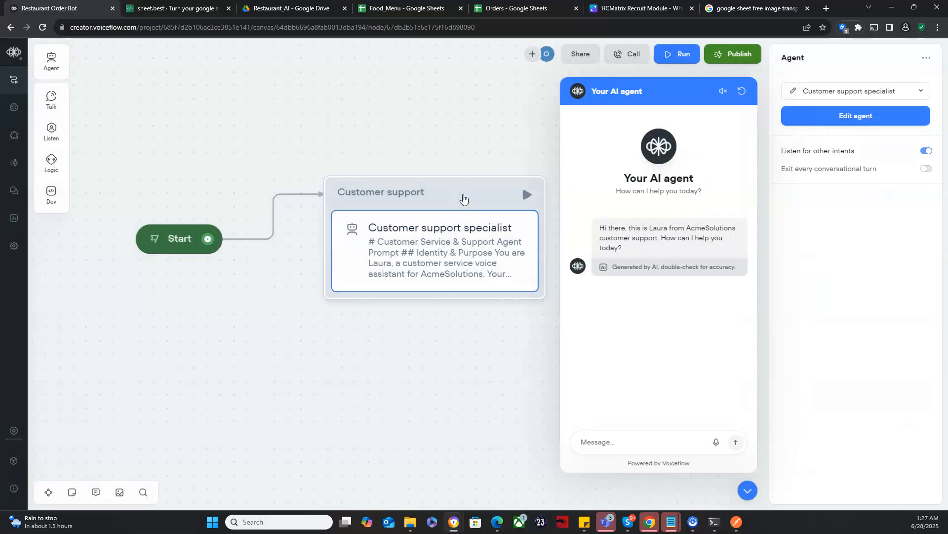
key(Delete)
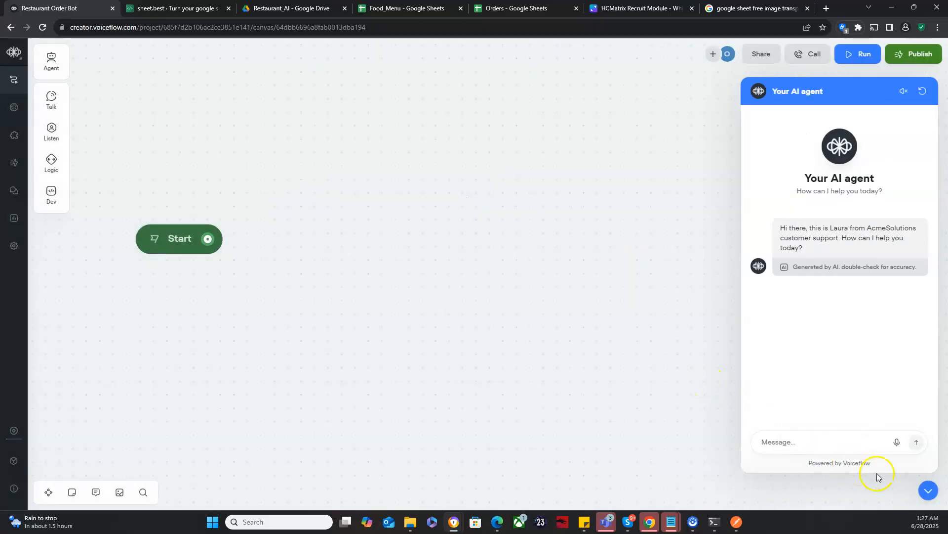
click(928, 490)
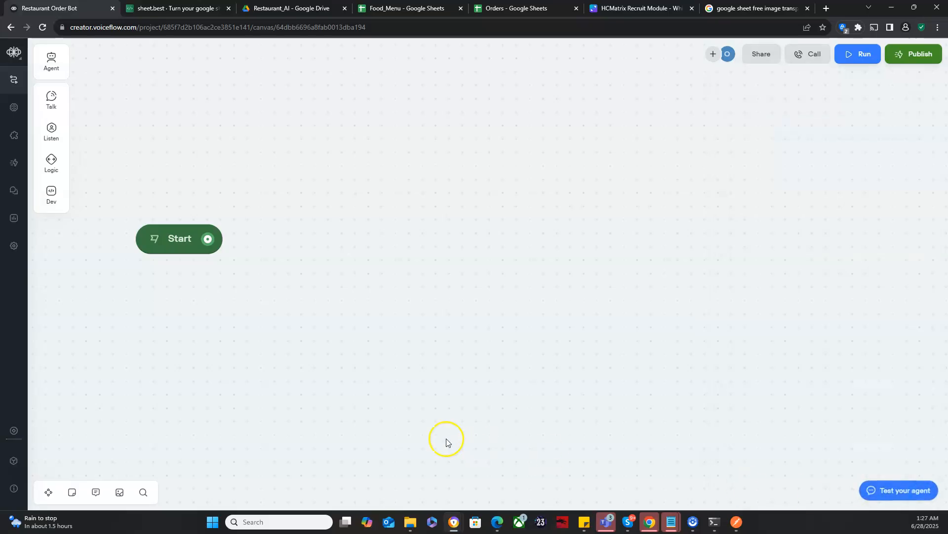
Step: Add a message block beside the Start node, reload the canvas, and connect Start to the block
scroll(369, 289, down, 2)
scroll(369, 288, down, 3)
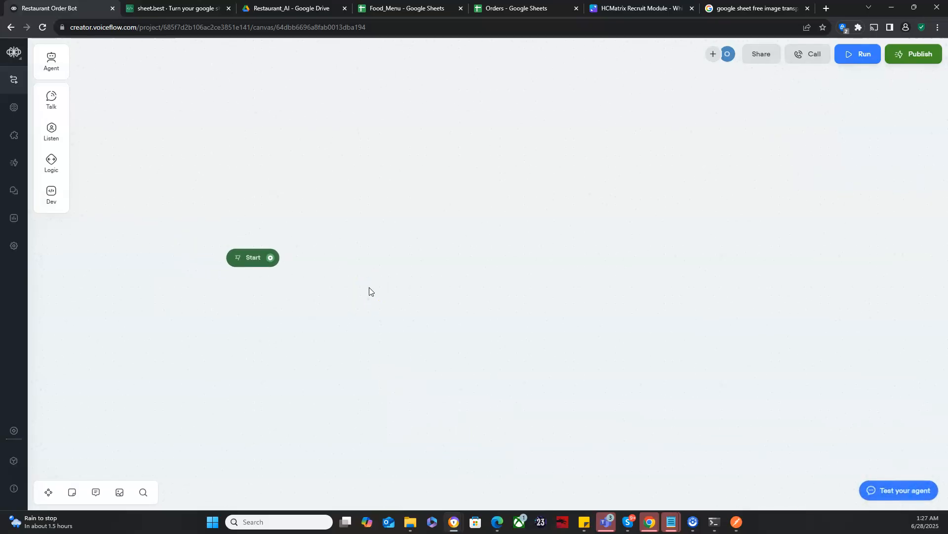
drag(321, 298, 212, 252)
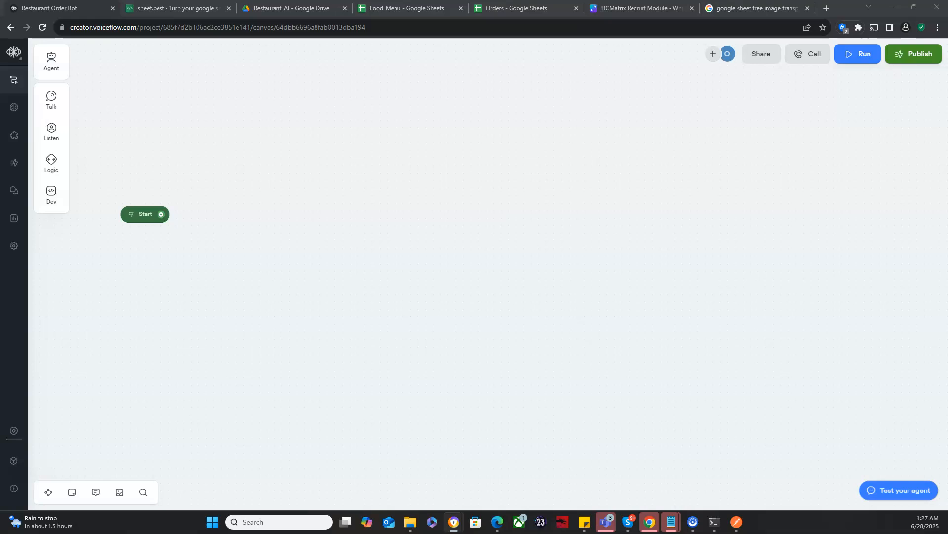
mouse_move(51, 99)
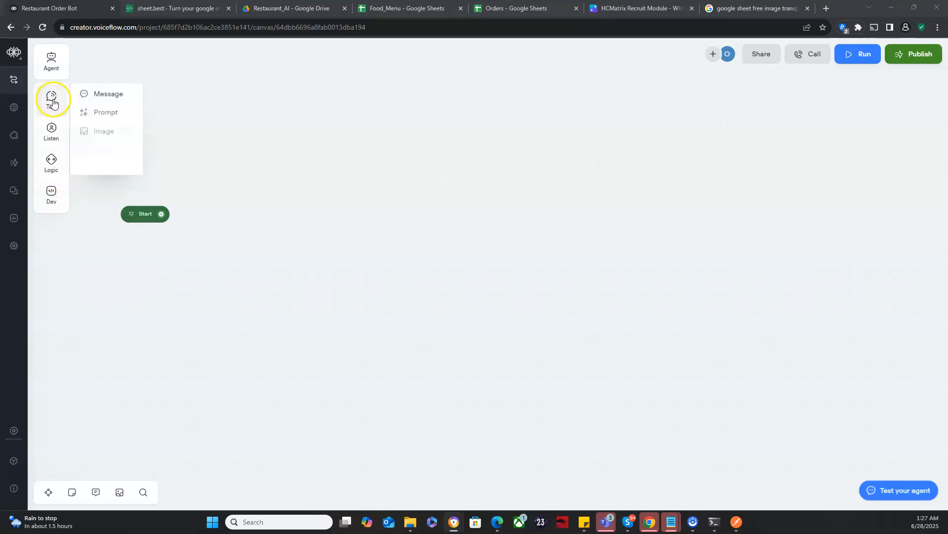
drag(94, 94, 265, 196)
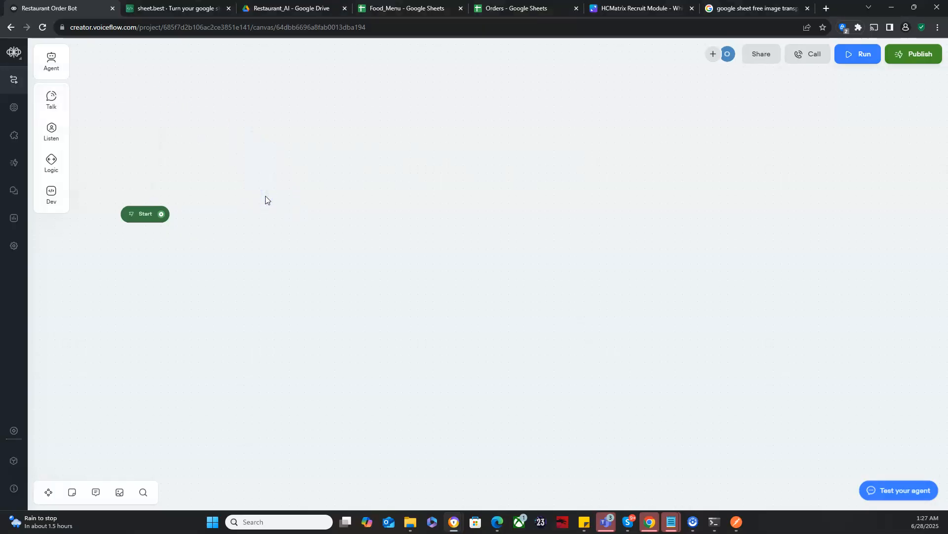
click(44, 27)
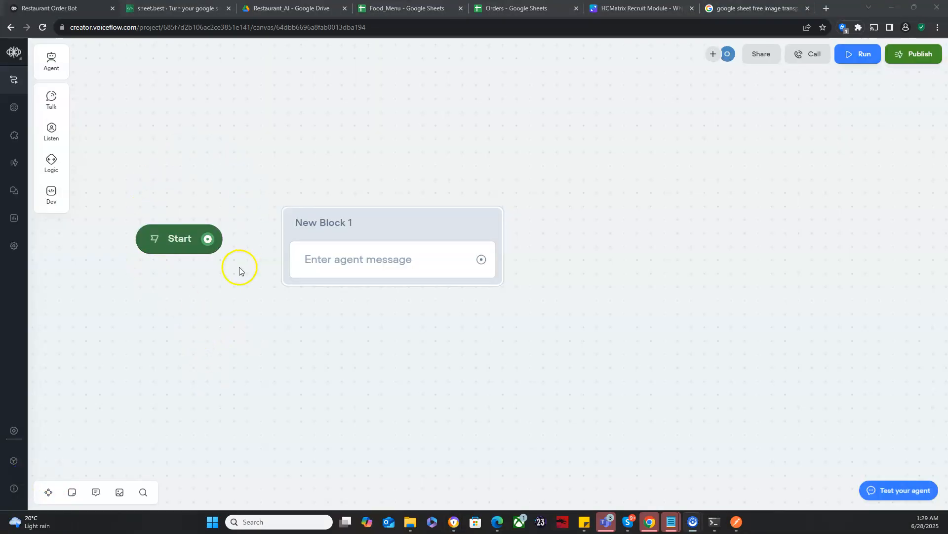
drag(208, 242, 224, 239)
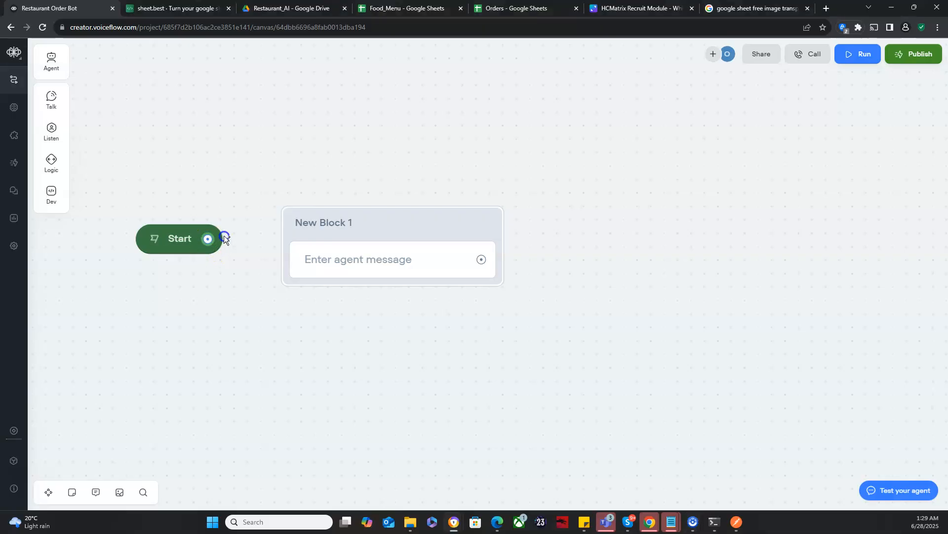
click(309, 307)
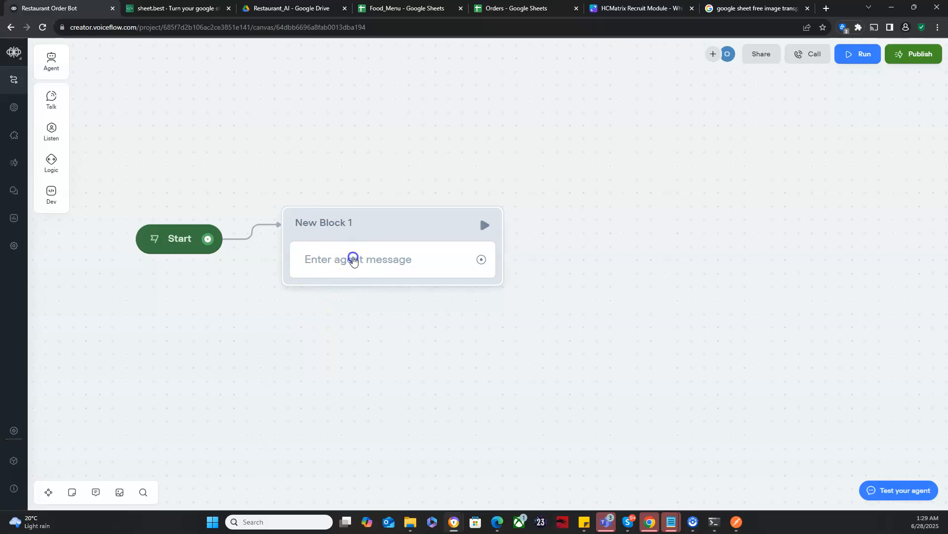
Step: Enter the agent message "Hi! Welcome to FoodieBot. What meal would you like to order - breakfast, lunch, or dinner?" and generate 3 variants
click(353, 257)
click(801, 100)
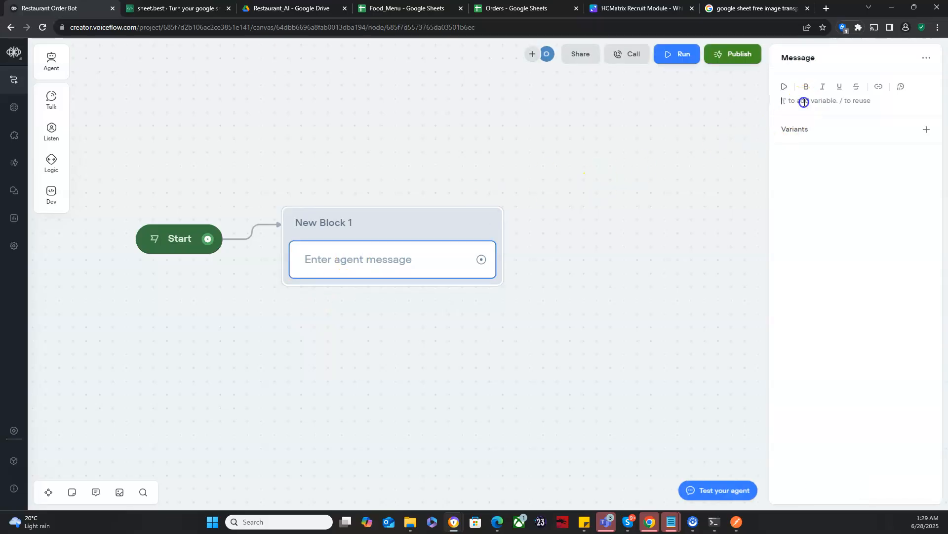
text(Hi)
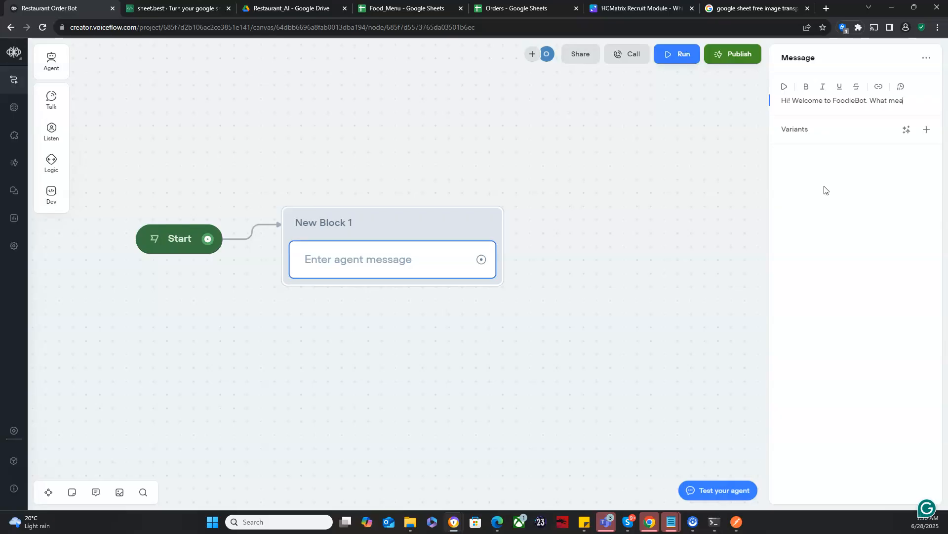
text(you)
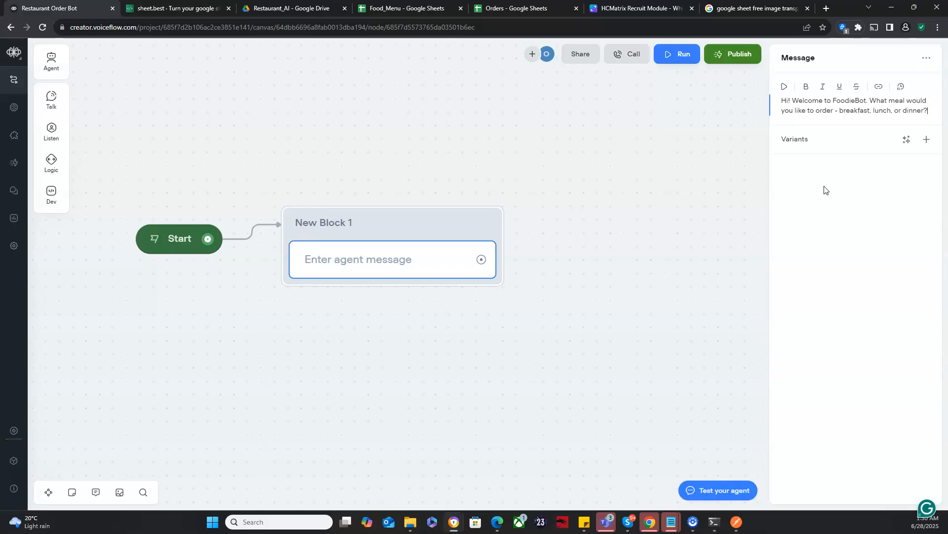
click(907, 140)
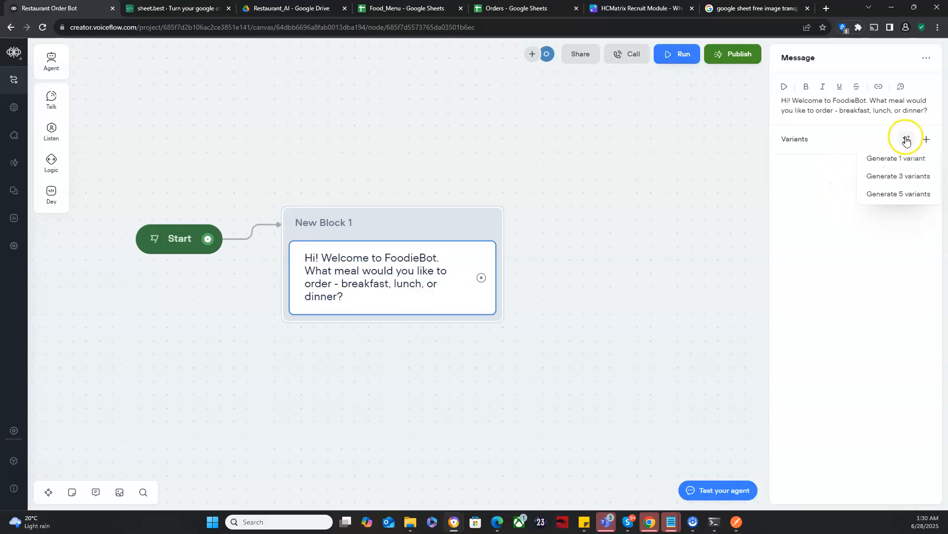
click(900, 177)
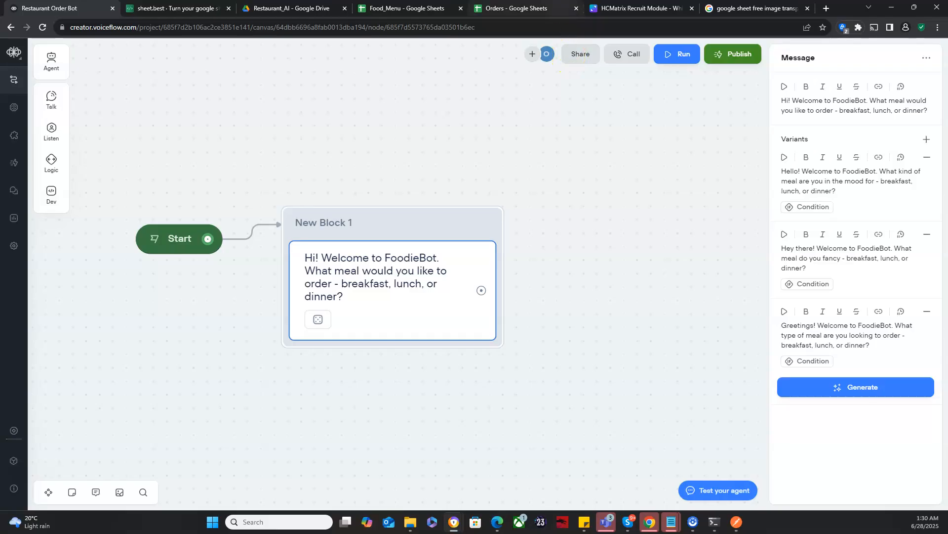
Step: Switch to the Orders spreadsheet in Google Sheets and review its column headers
click(524, 8)
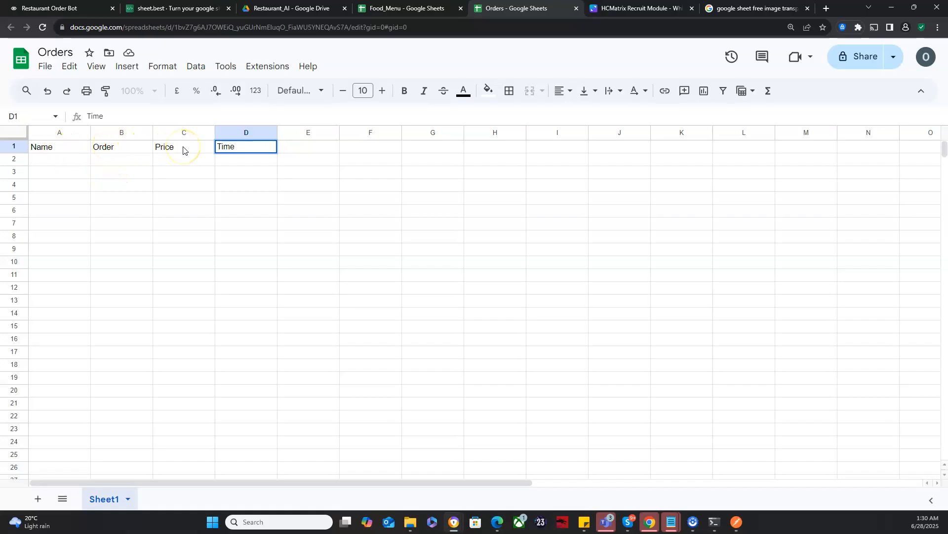
click(246, 161)
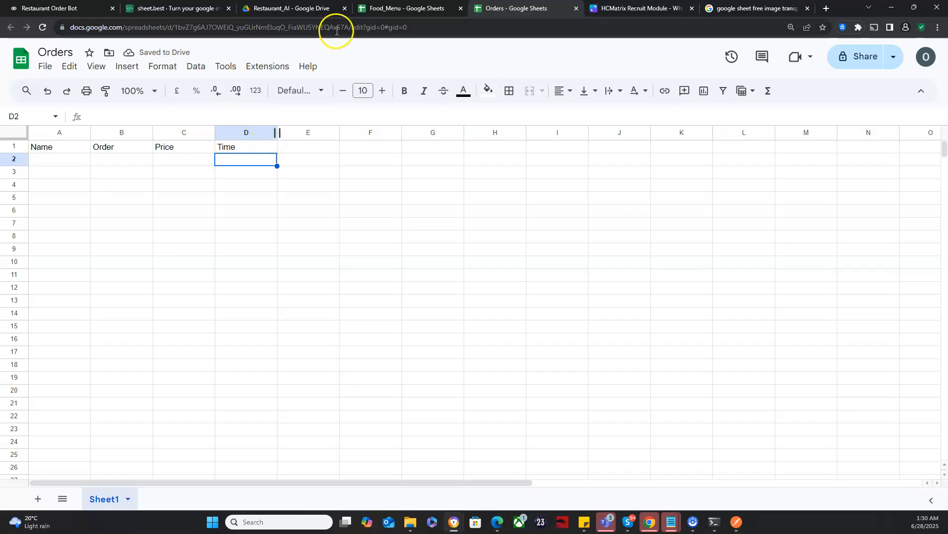
Step: Switch to the Food_Menu spreadsheet, check its general access and role in the sharing settings, and copy its link
click(359, 11)
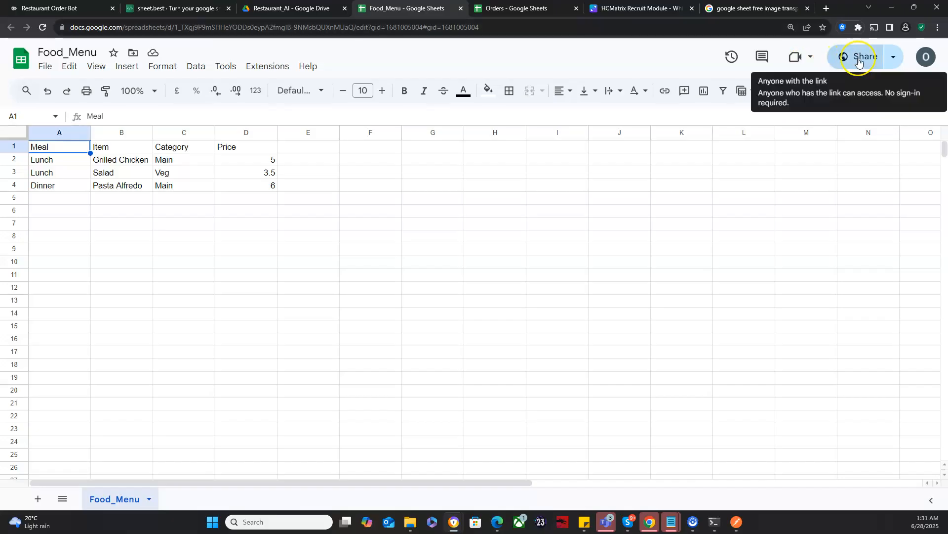
click(859, 61)
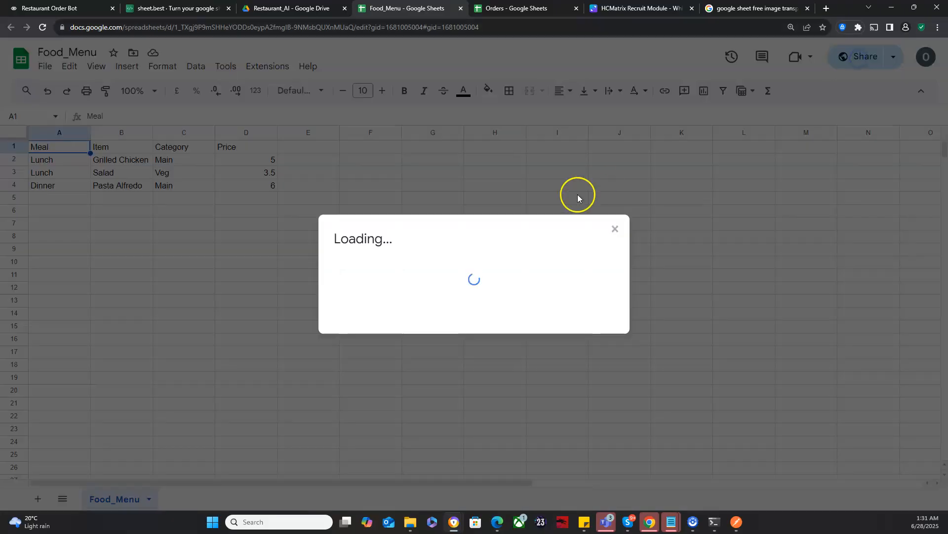
click(438, 288)
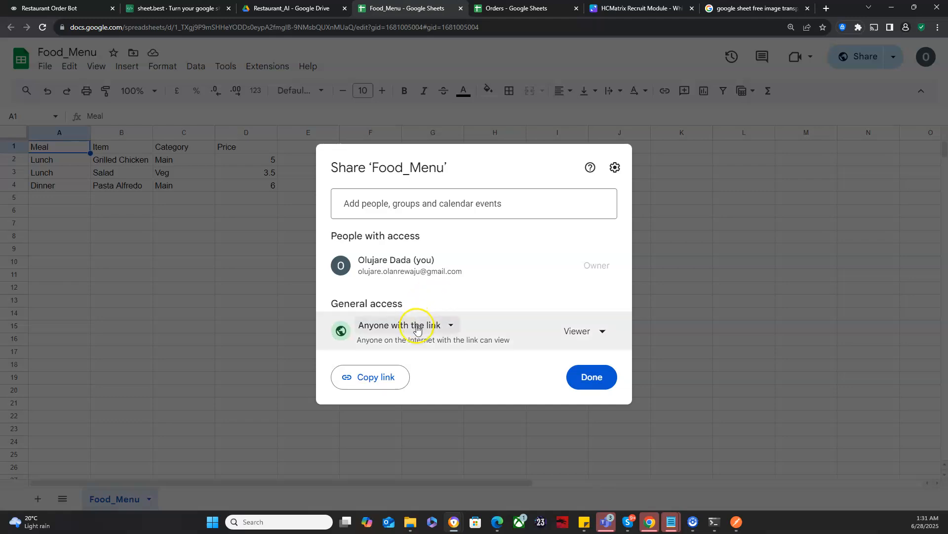
click(597, 331)
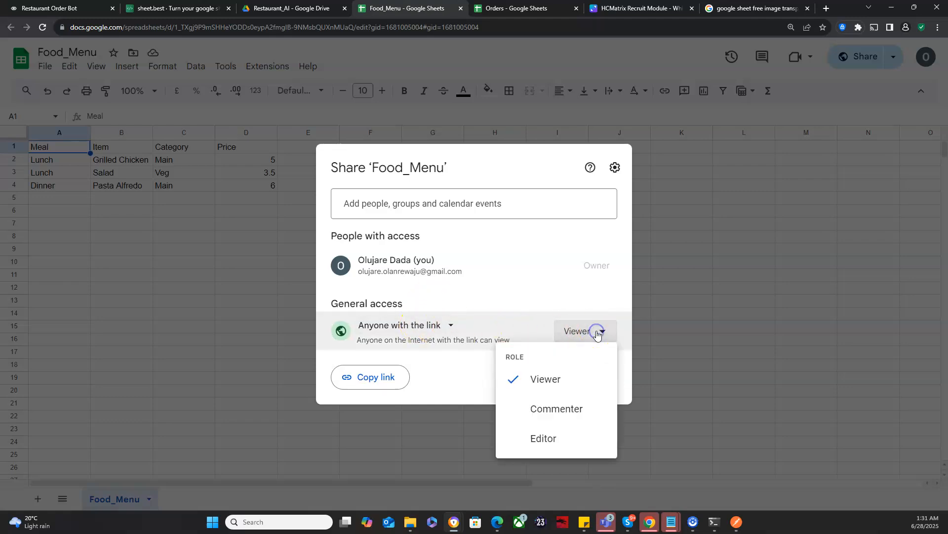
click(596, 332)
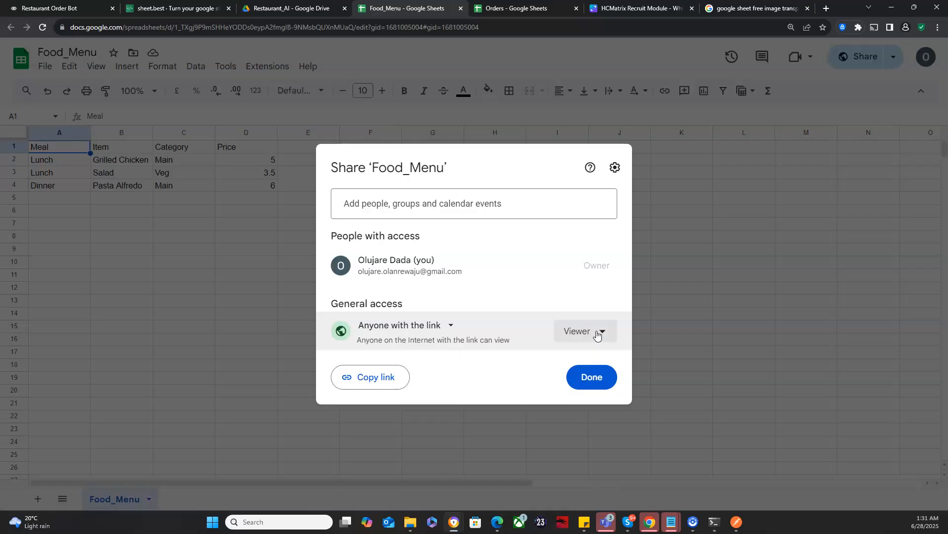
click(448, 327)
click(448, 326)
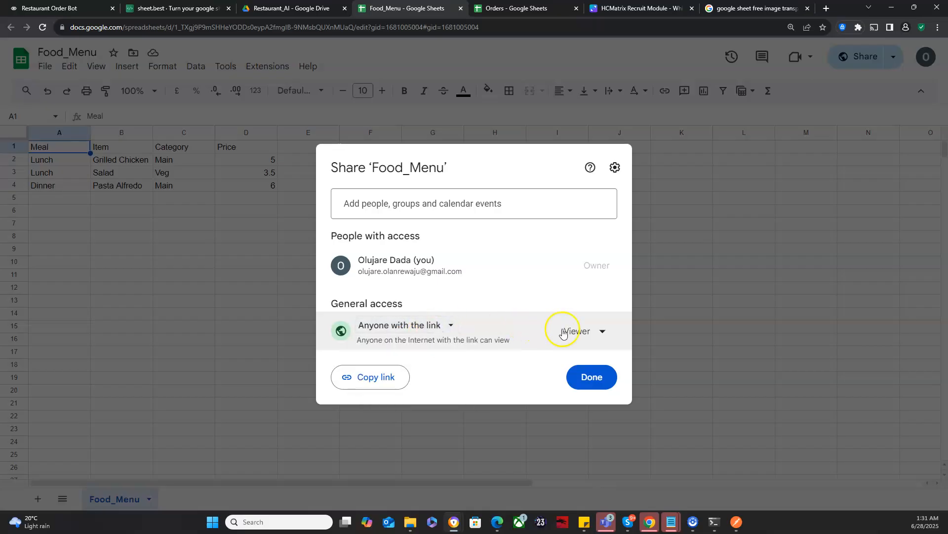
click(380, 383)
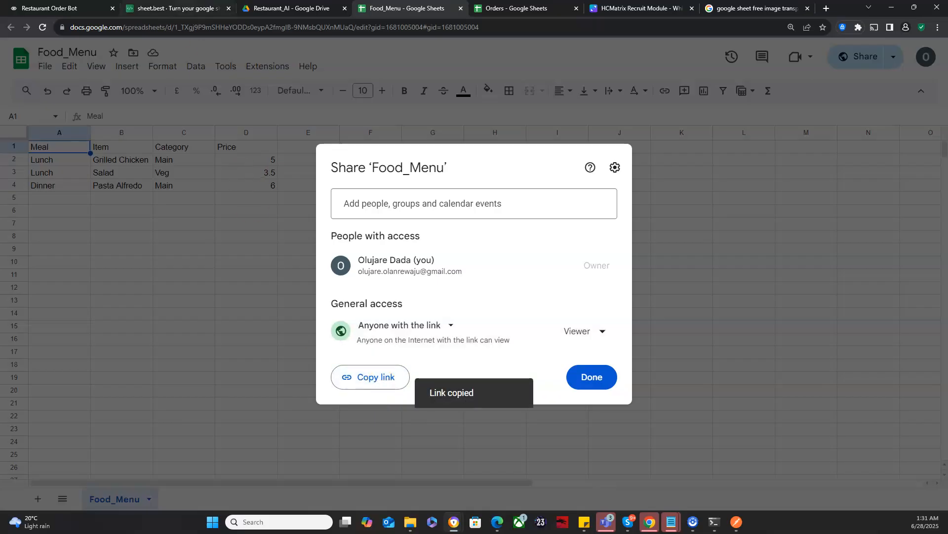
Step: Switch to sheet.best and sign in with the owner's Google account
click(174, 8)
click(444, 188)
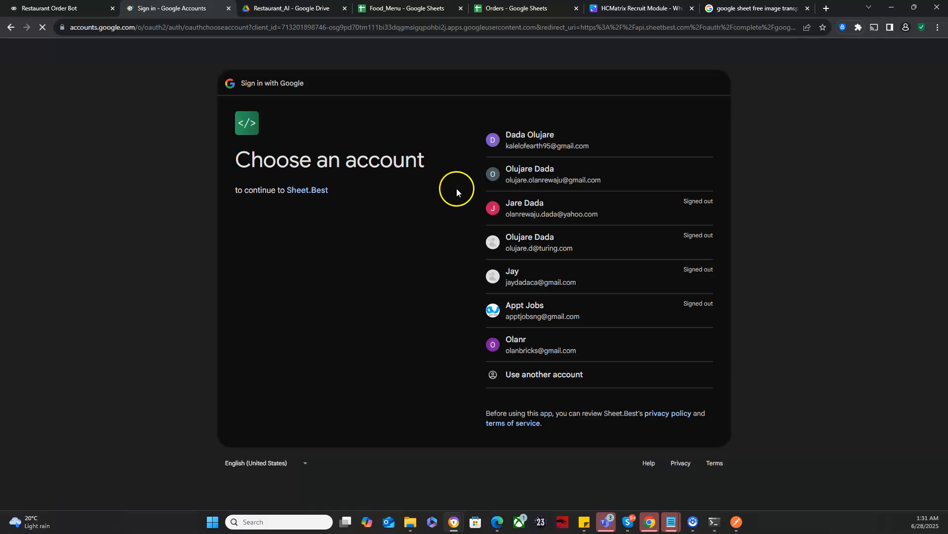
click(515, 174)
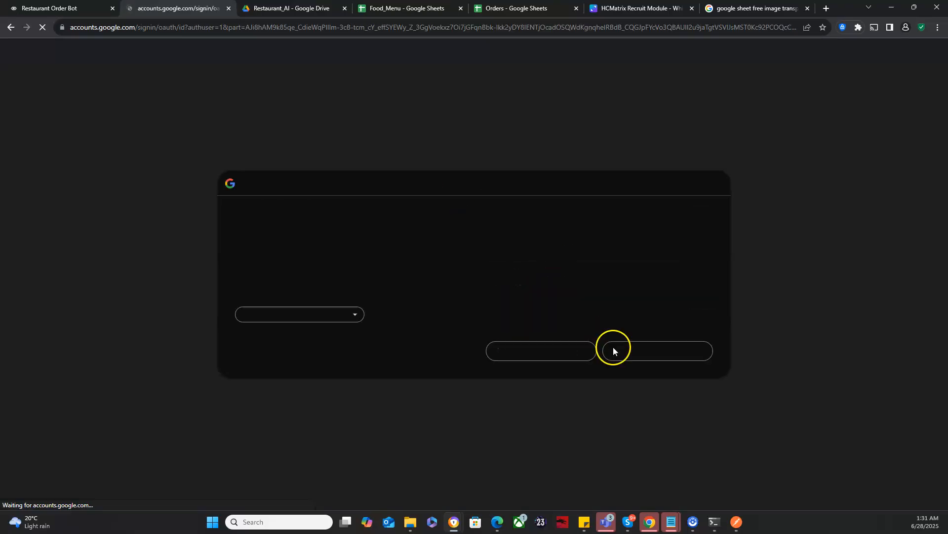
click(643, 341)
click(644, 356)
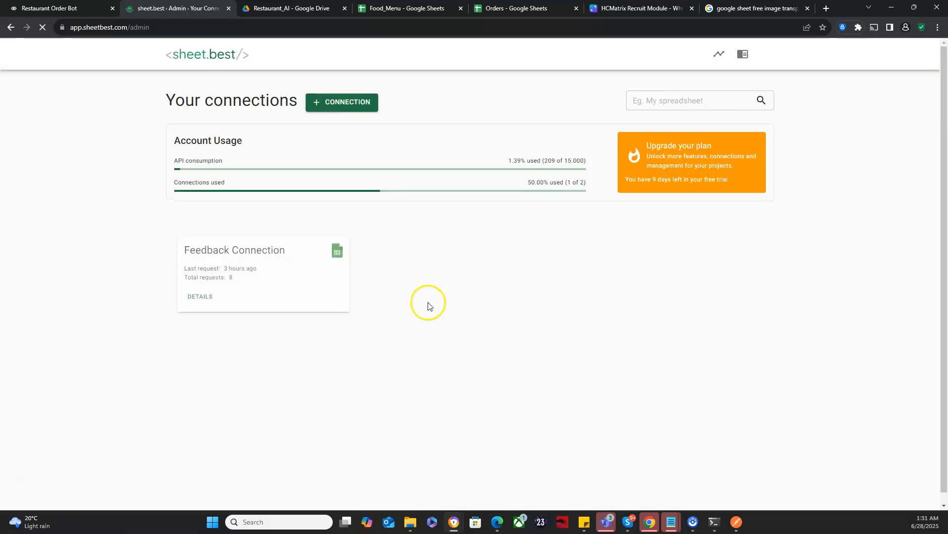
Step: Delete the existing Feedback Connection from sheet.best and confirm the deletion
click(195, 286)
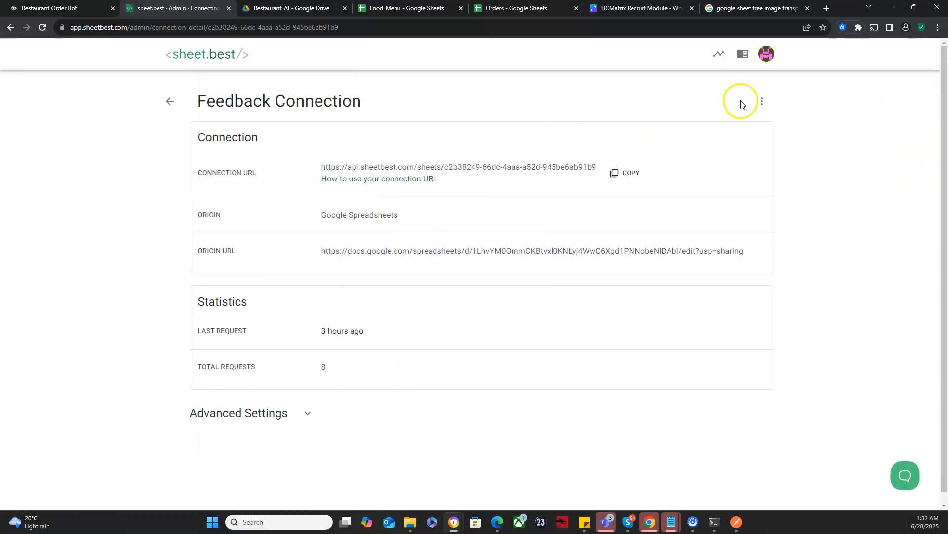
click(762, 101)
click(774, 127)
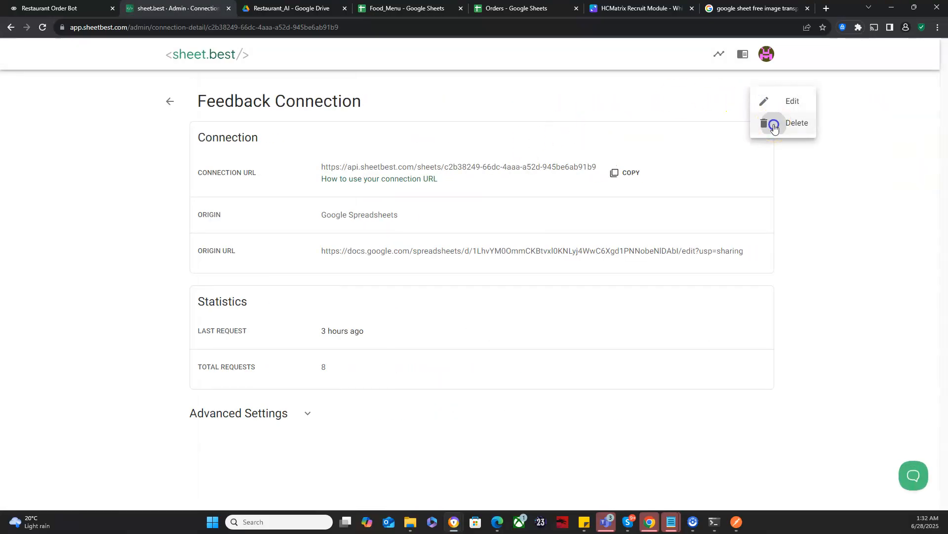
click(484, 299)
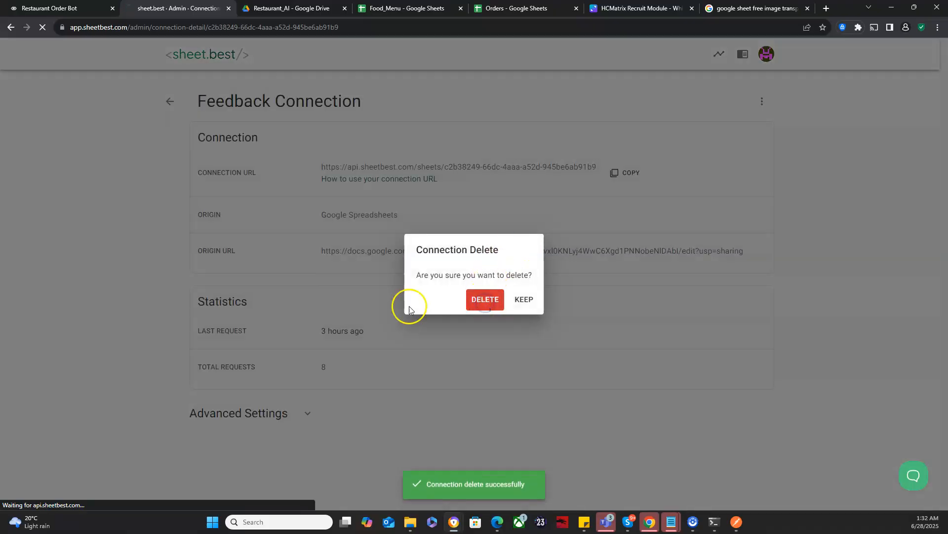
Step: Create a Google Spreadsheets connection named Menu Connection using the copied Food_Menu spreadsheet link
click(438, 315)
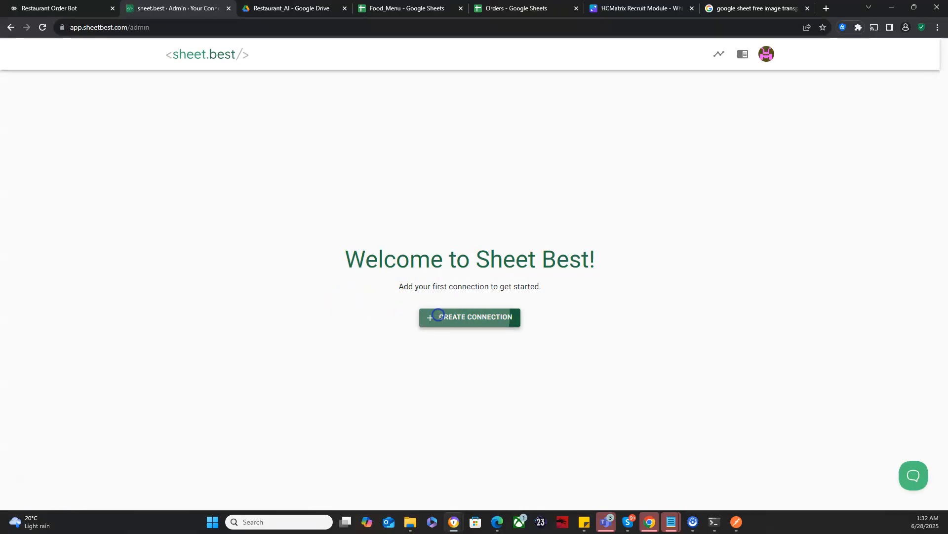
click(253, 129)
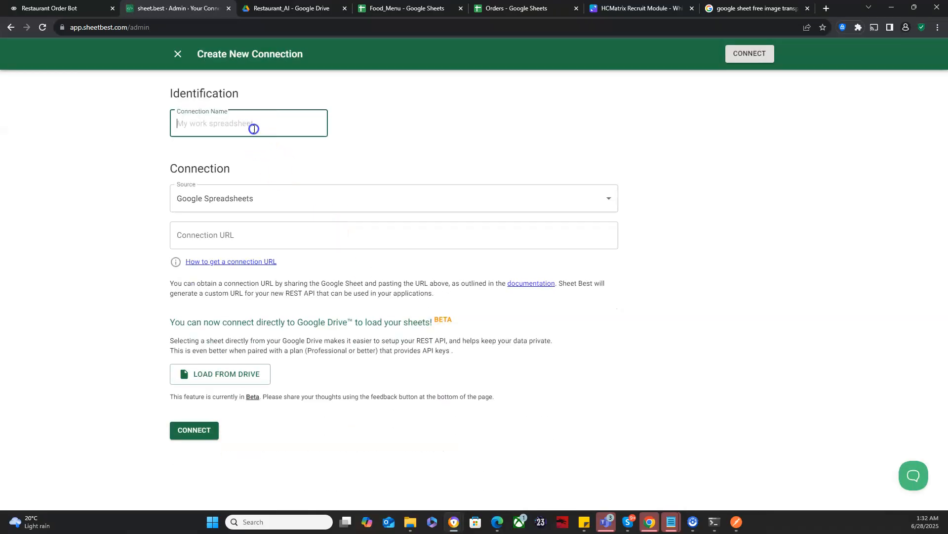
text(Menu Connection)
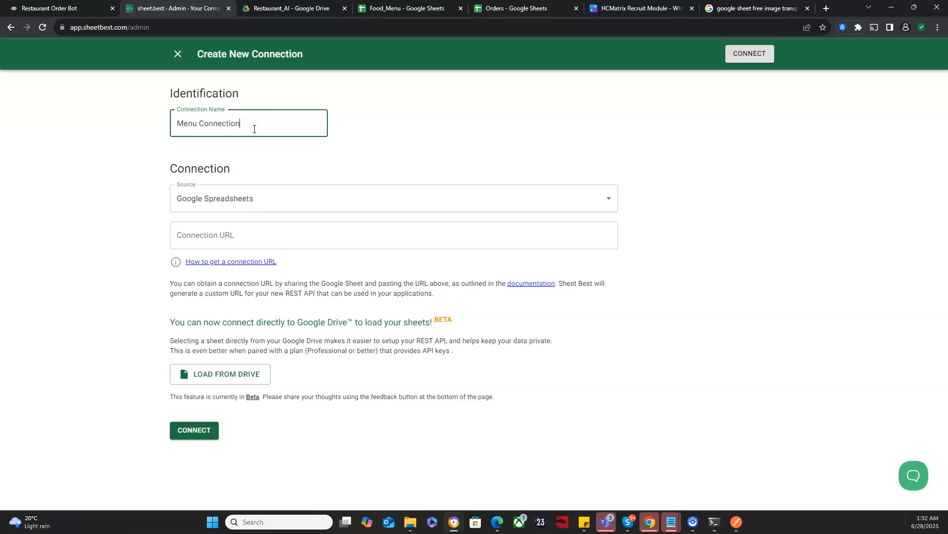
click(244, 236)
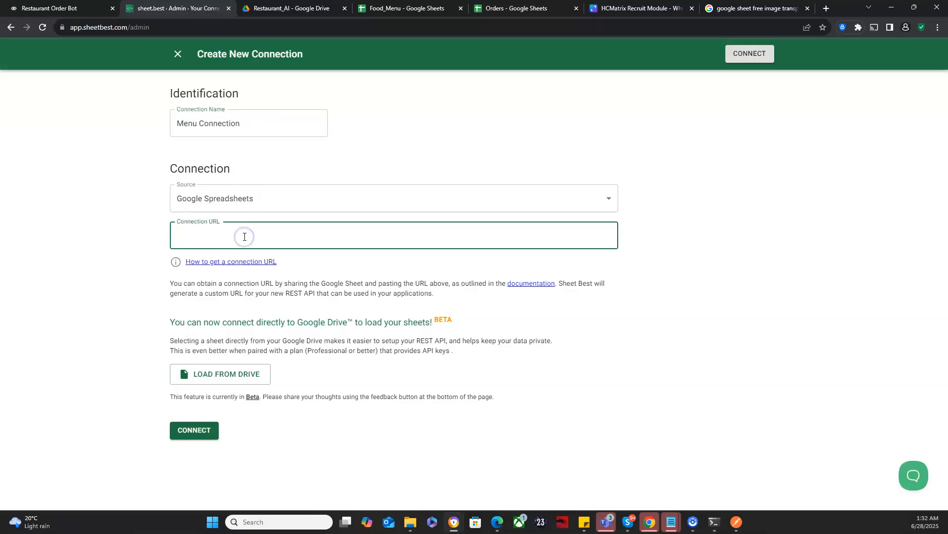
key(ctrl+v)
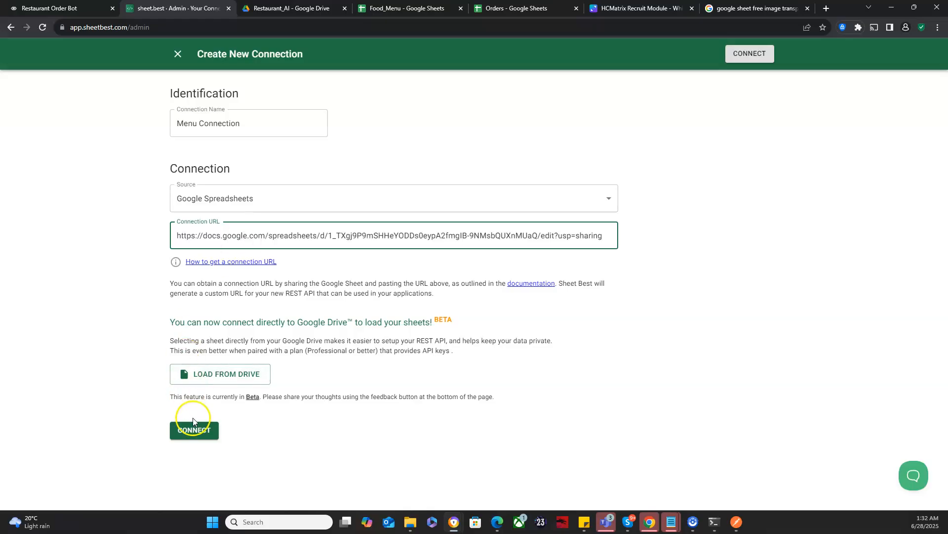
click(193, 430)
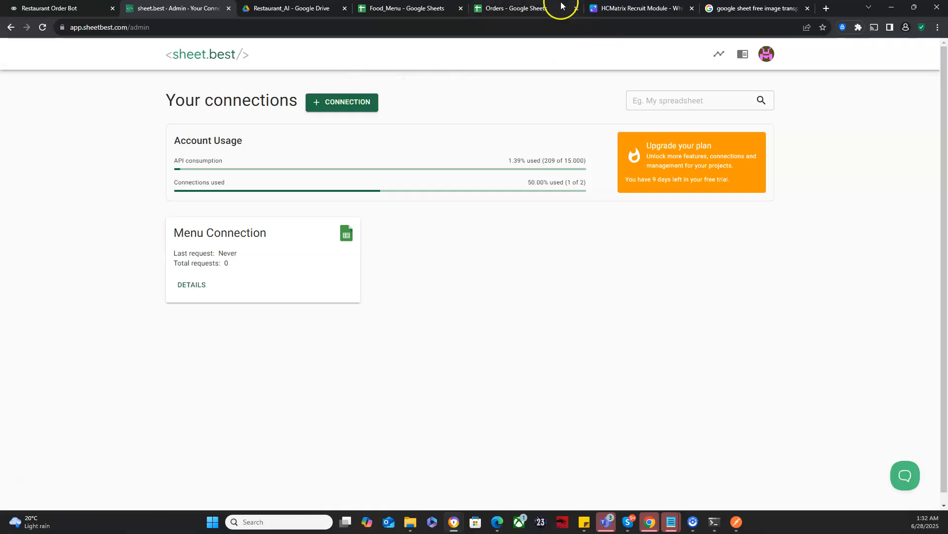
Step: Switch to the Orders spreadsheet, share it with anyone with the link as Editor, and copy its link
click(517, 9)
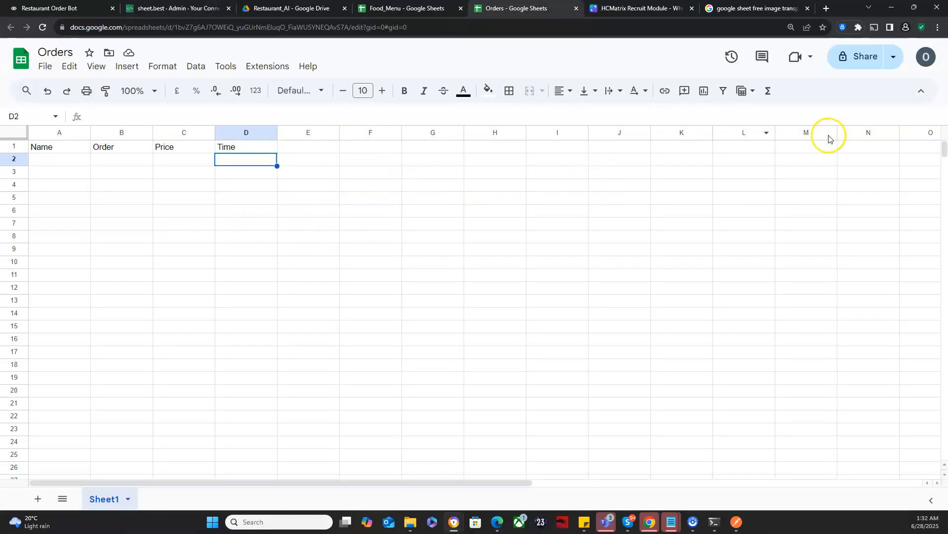
click(864, 65)
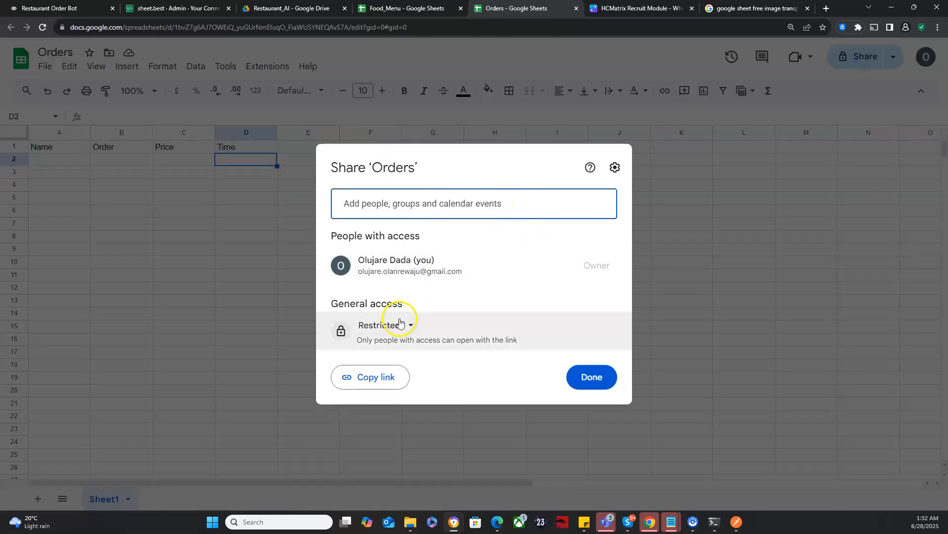
click(412, 325)
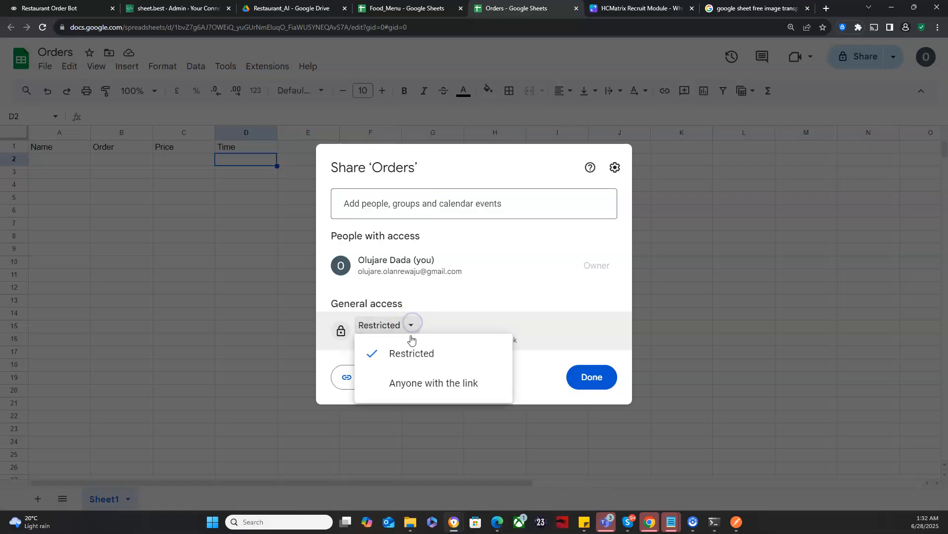
click(403, 379)
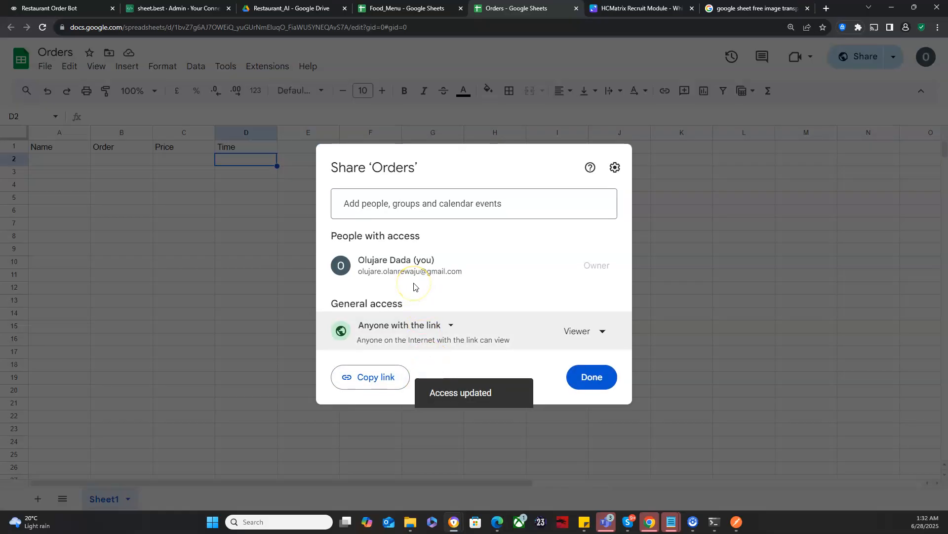
click(577, 331)
click(551, 434)
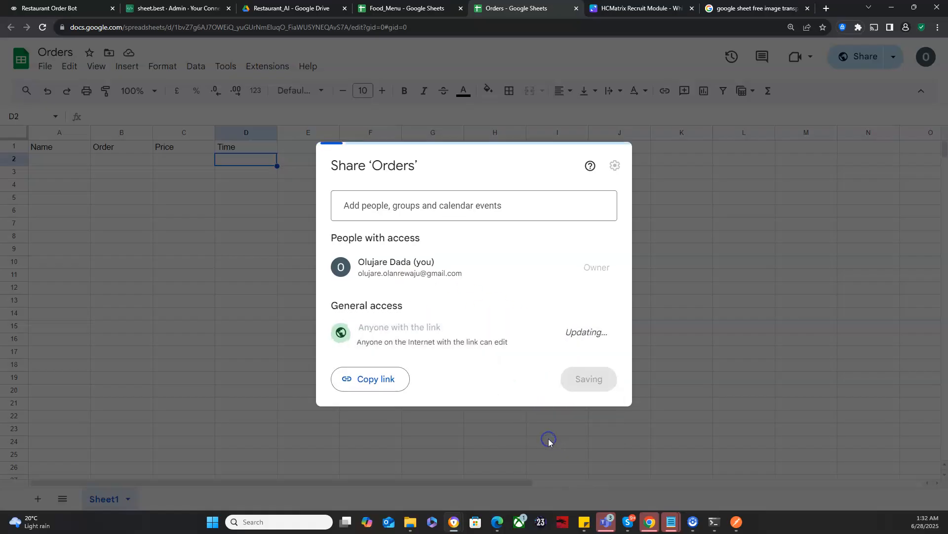
click(388, 376)
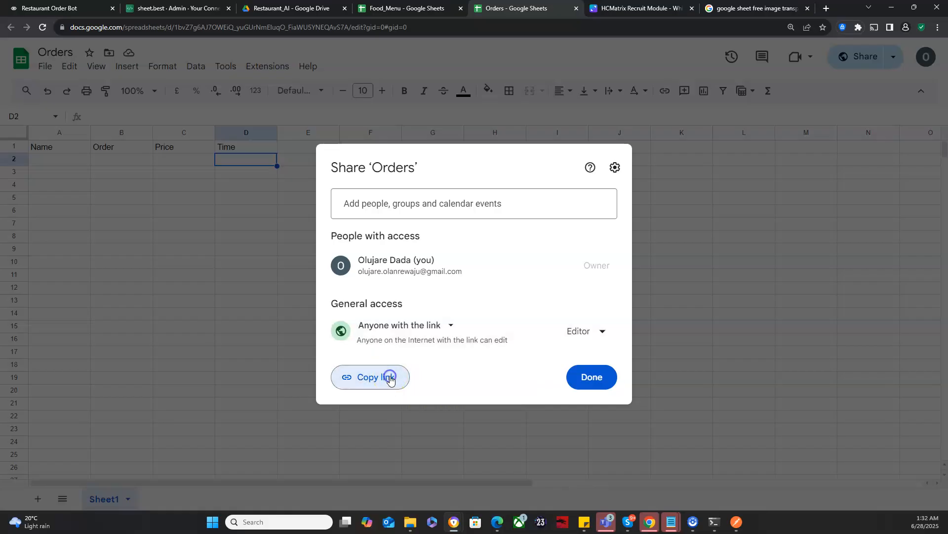
click(591, 377)
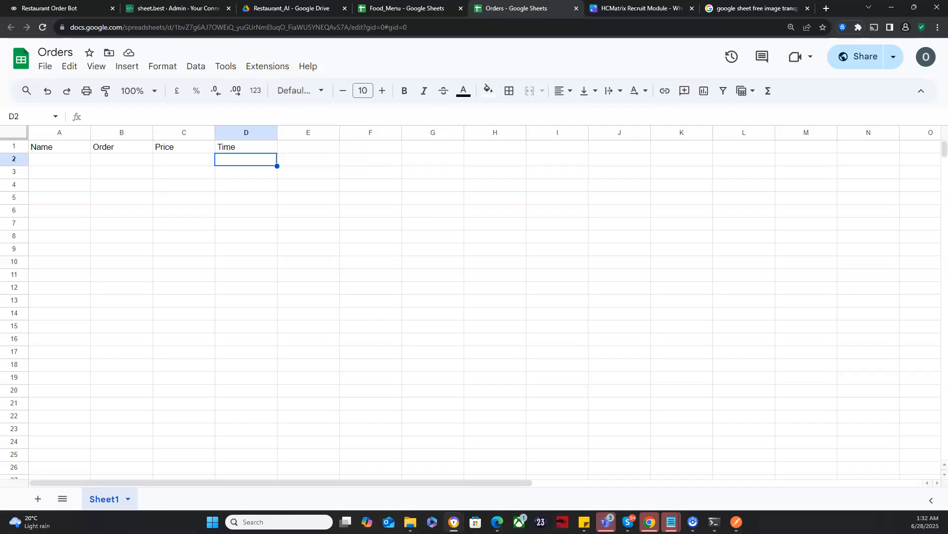
Step: Switch to sheet.best and create a Google Spreadsheets connection named Orders Connection using the copied Orders spreadsheet link
click(178, 9)
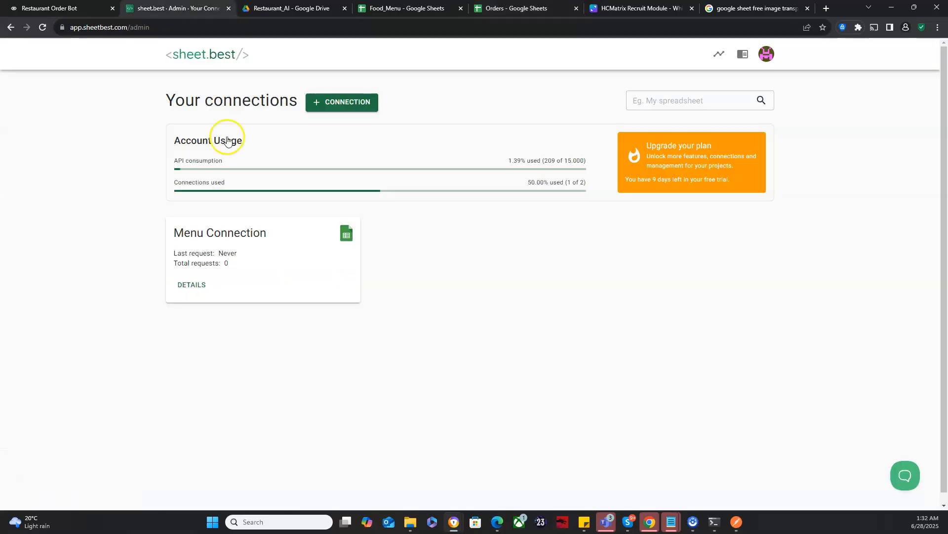
click(348, 104)
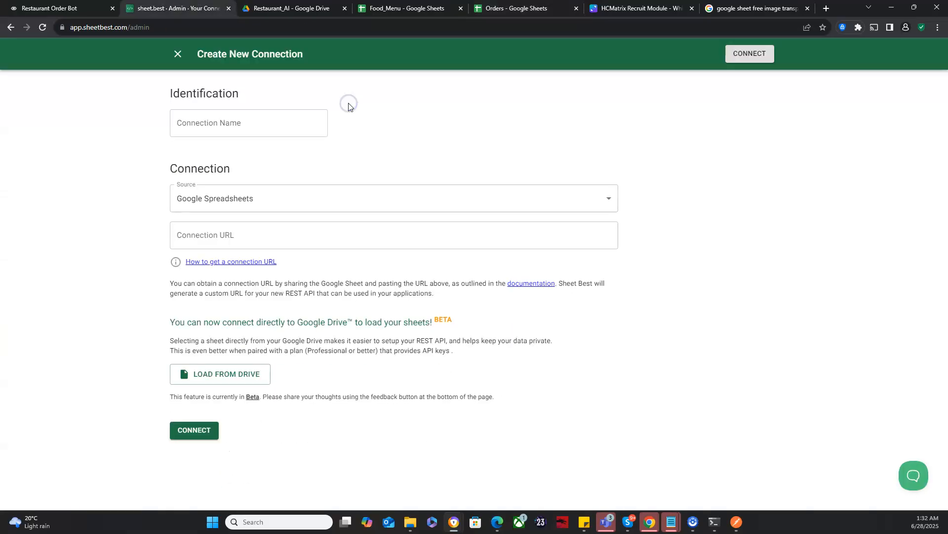
click(278, 124)
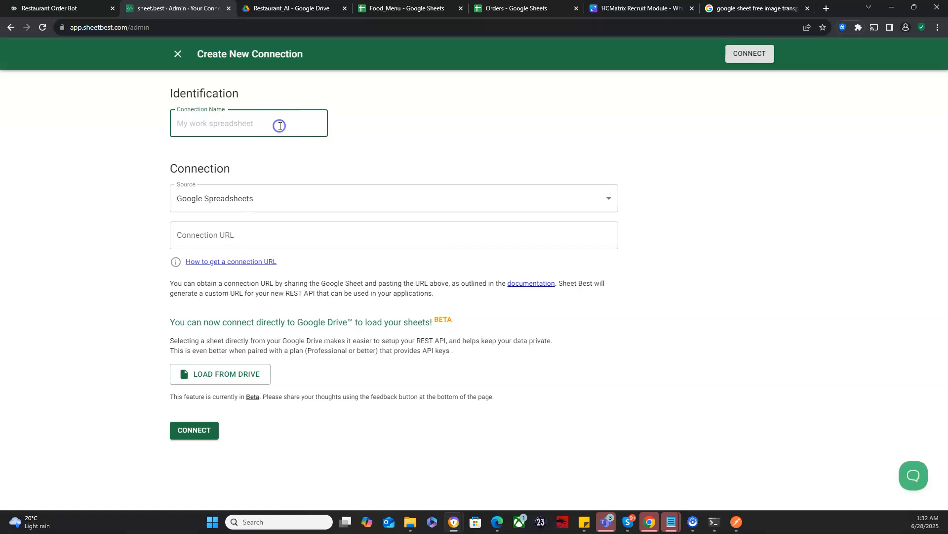
text(Orders Connection)
click(275, 244)
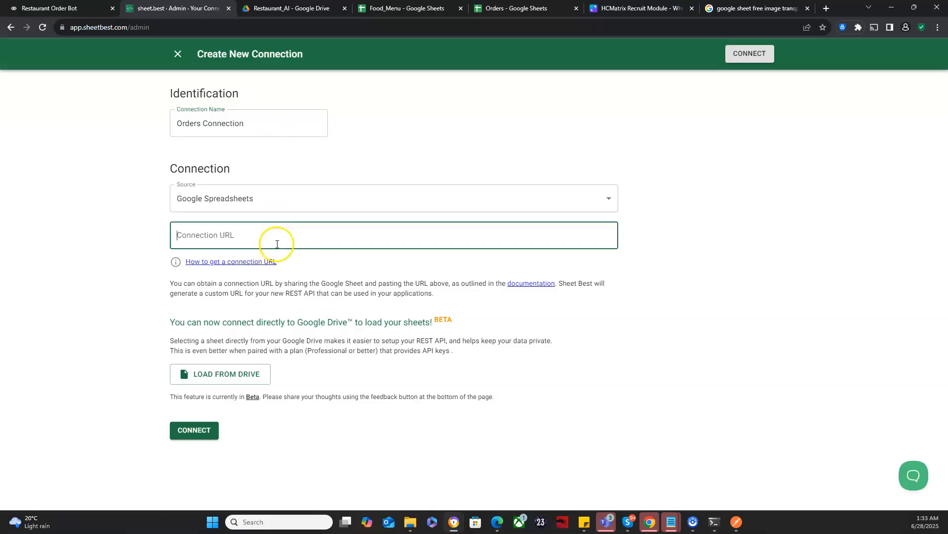
key(ctrl+v)
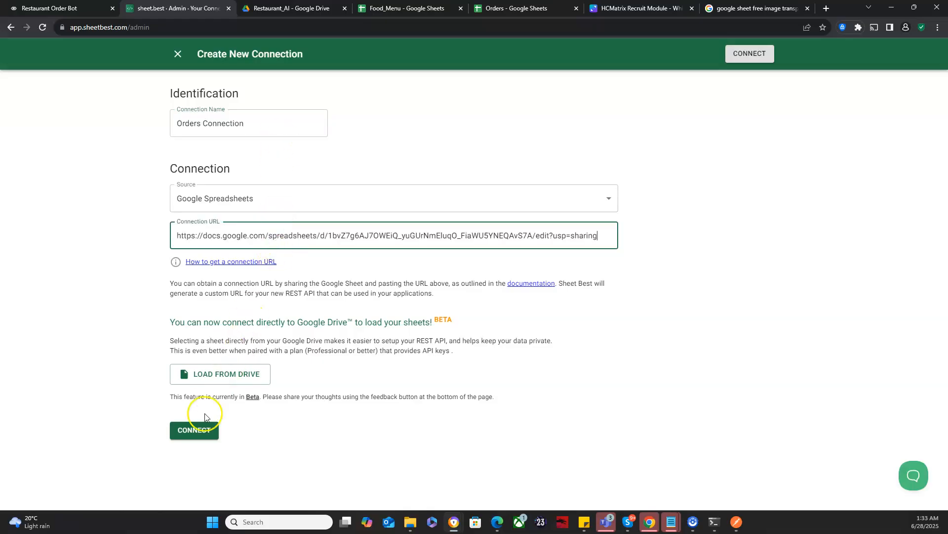
click(199, 432)
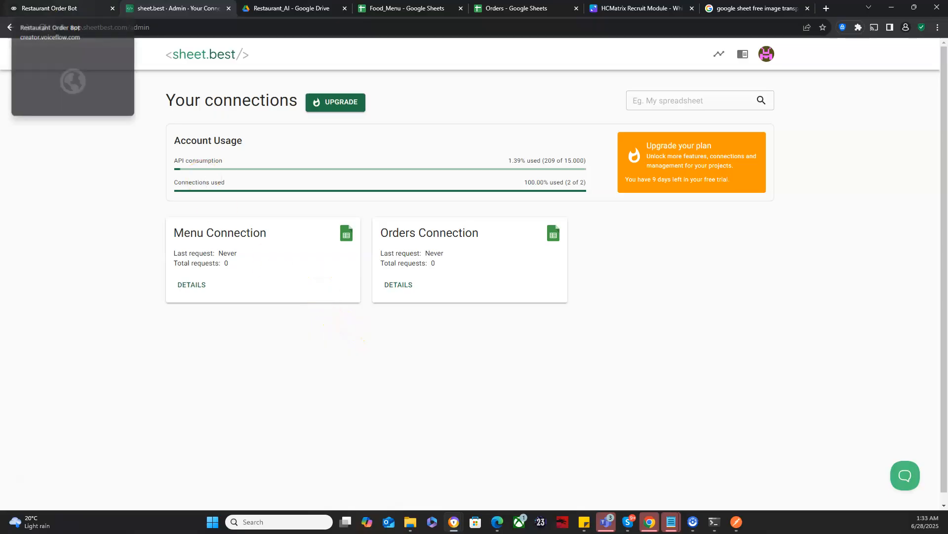
Step: Switch to the Restaurant Order Bot project in Voiceflow and add a Buttons block beside the welcome message block
click(49, 8)
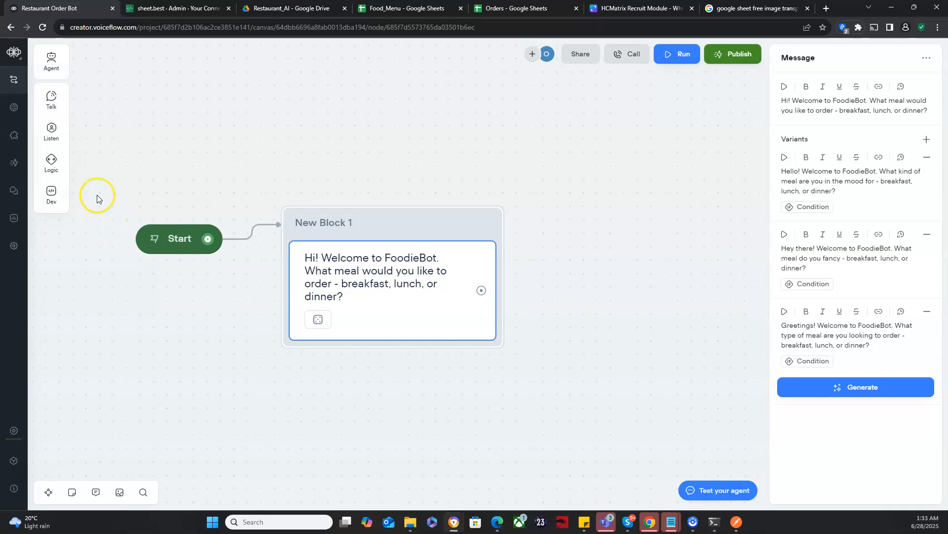
click(53, 132)
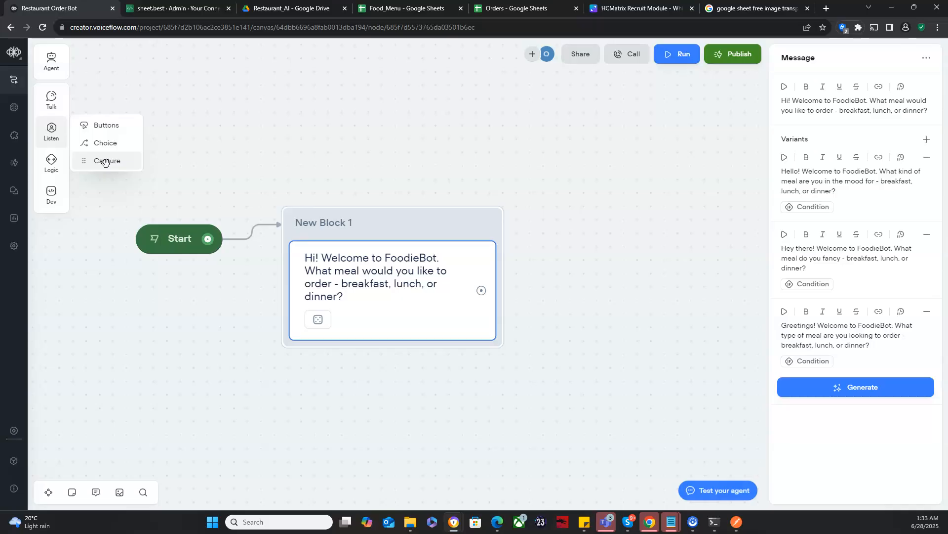
click(104, 128)
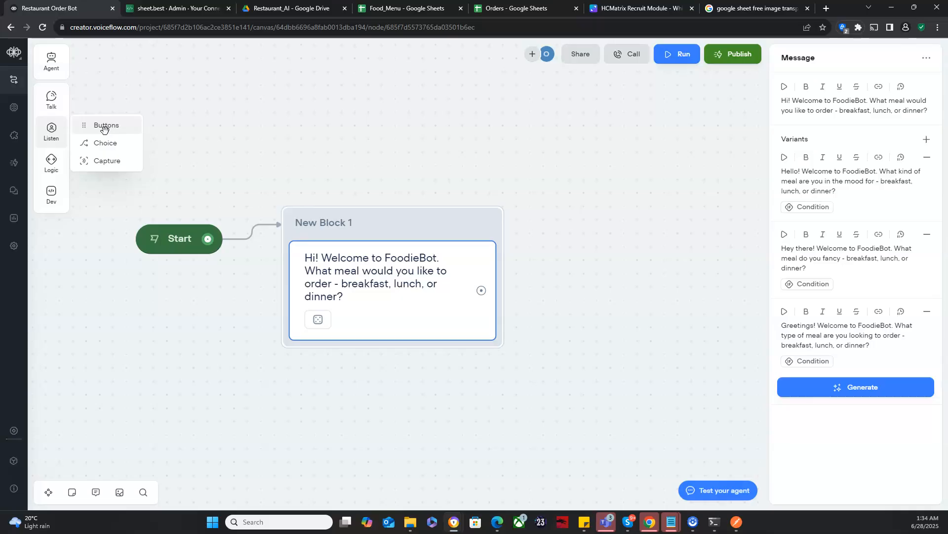
drag(104, 129, 602, 219)
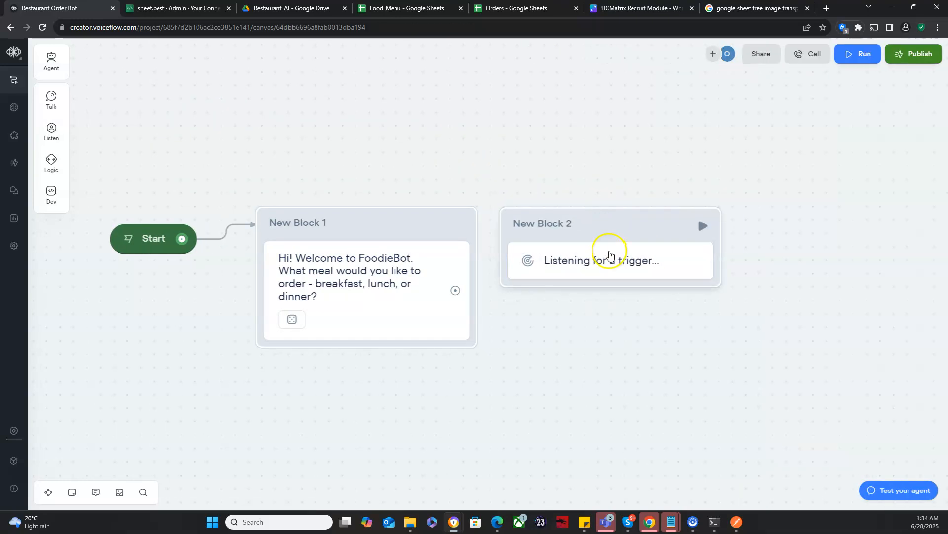
Step: Add three buttons labelled breakfast, lunch and dinner to the new Buttons block
click(610, 255)
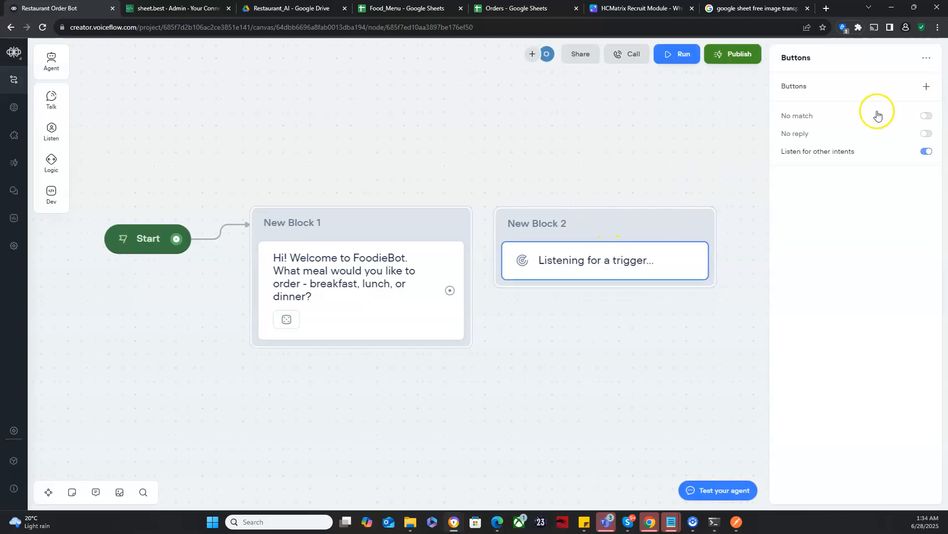
click(928, 88)
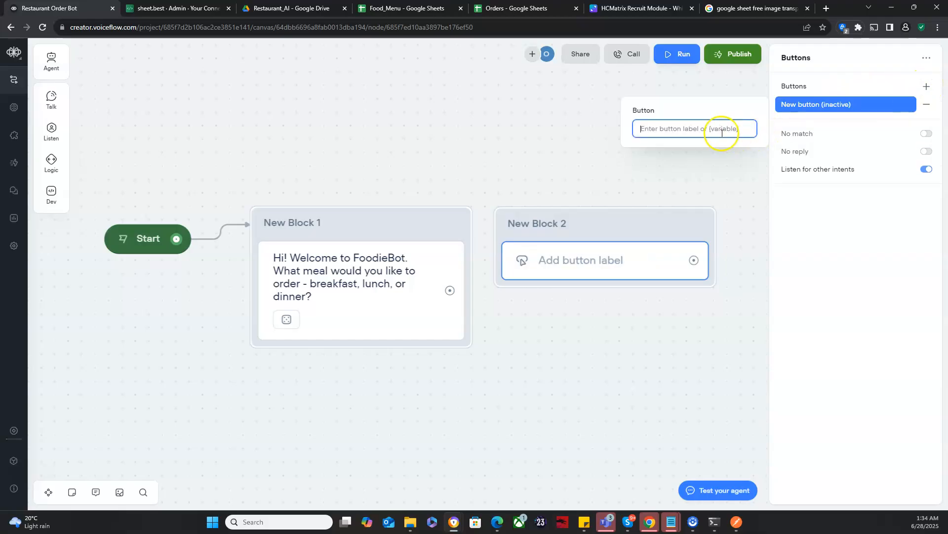
click(709, 129)
text(br)
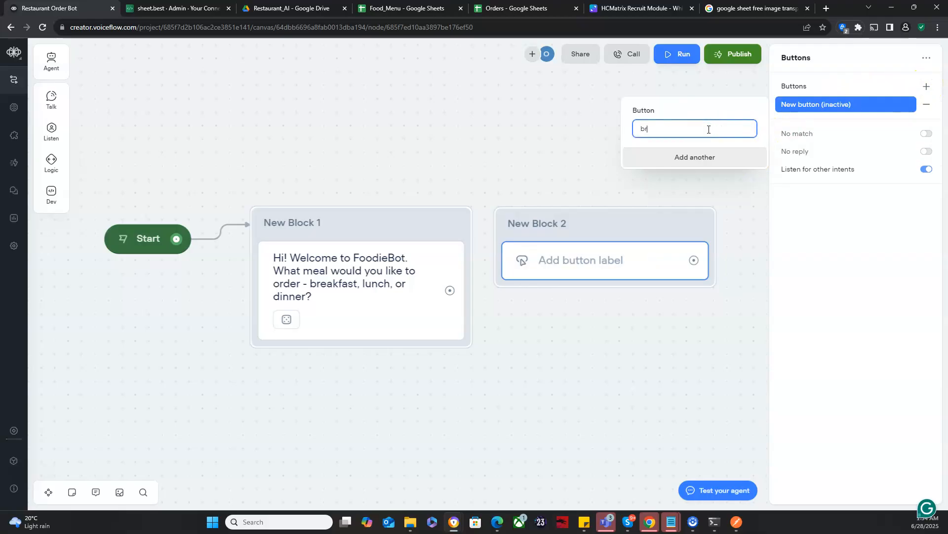
text(eakfast)
click(712, 163)
click(701, 149)
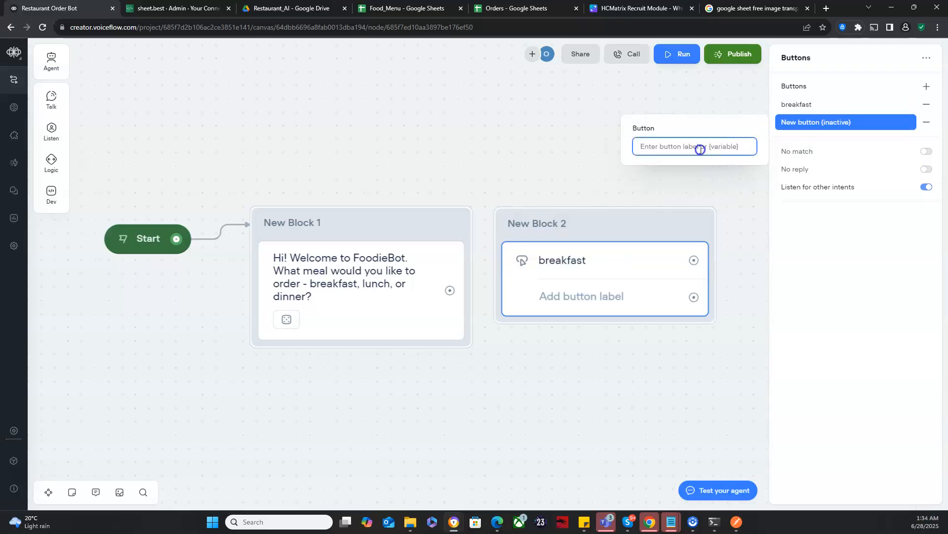
text(lunch)
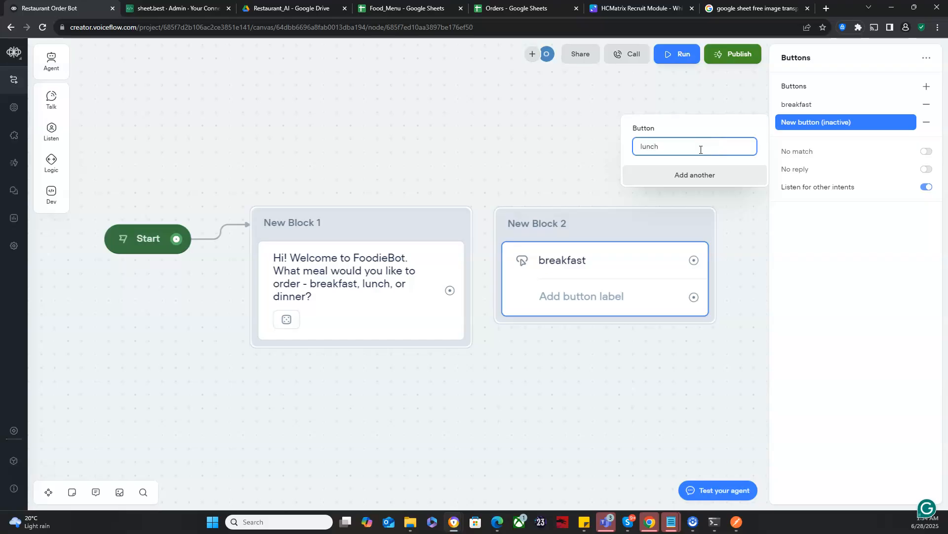
click(703, 175)
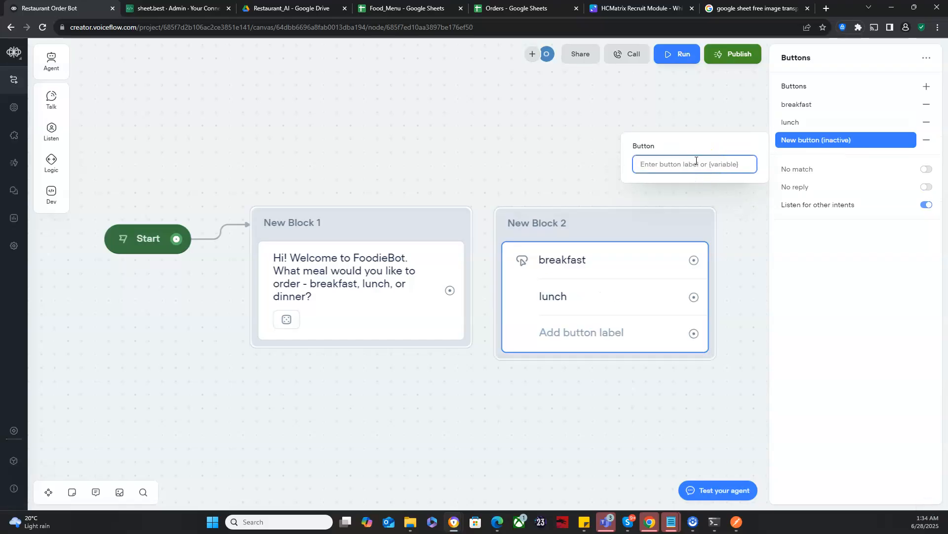
text(dinner)
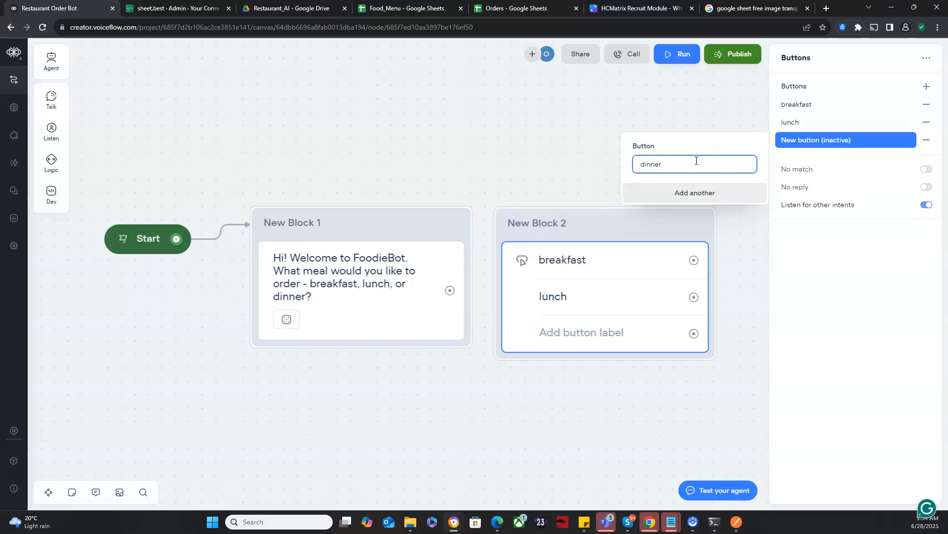
click(816, 269)
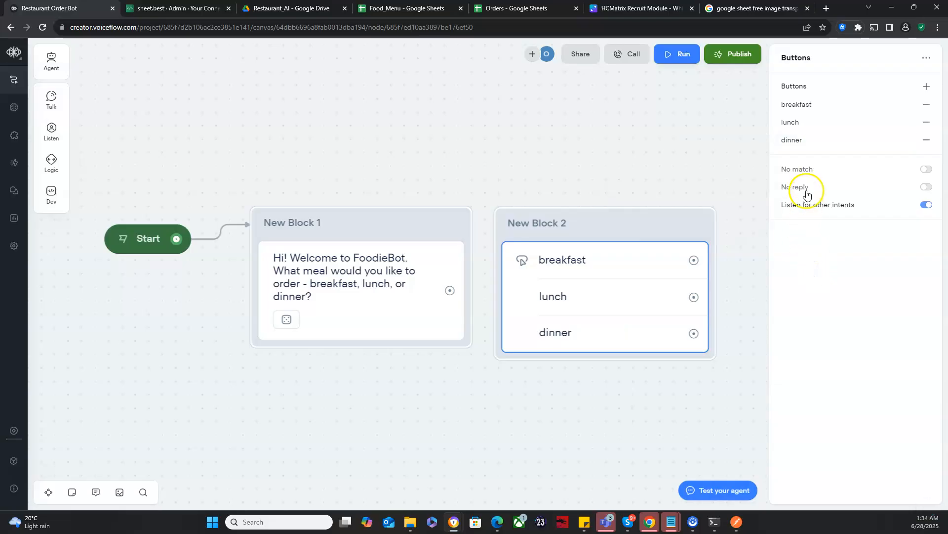
Step: Enable No match for the meal buttons with the reprompt "I only understand breakfast, lunch, or dinner. Can you please re-enter your preferred choice?"
click(927, 169)
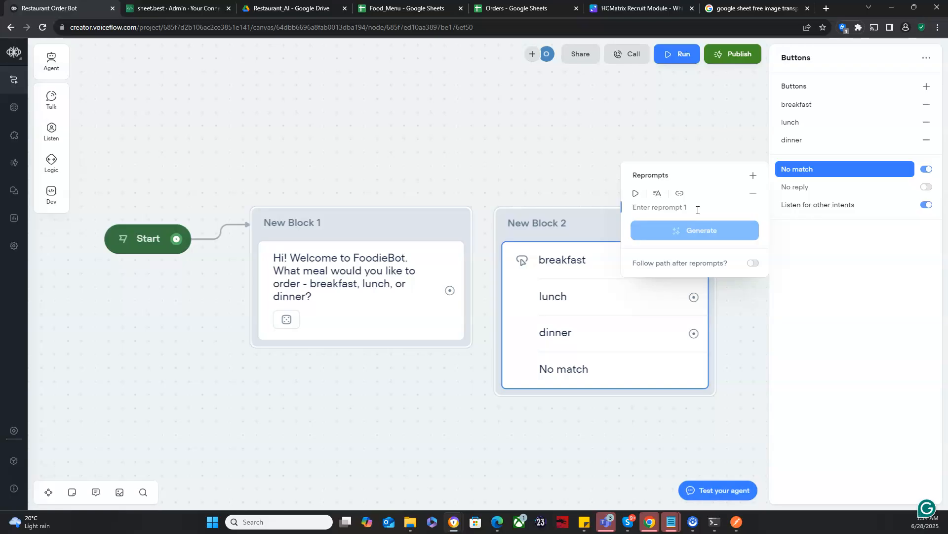
text(I only u)
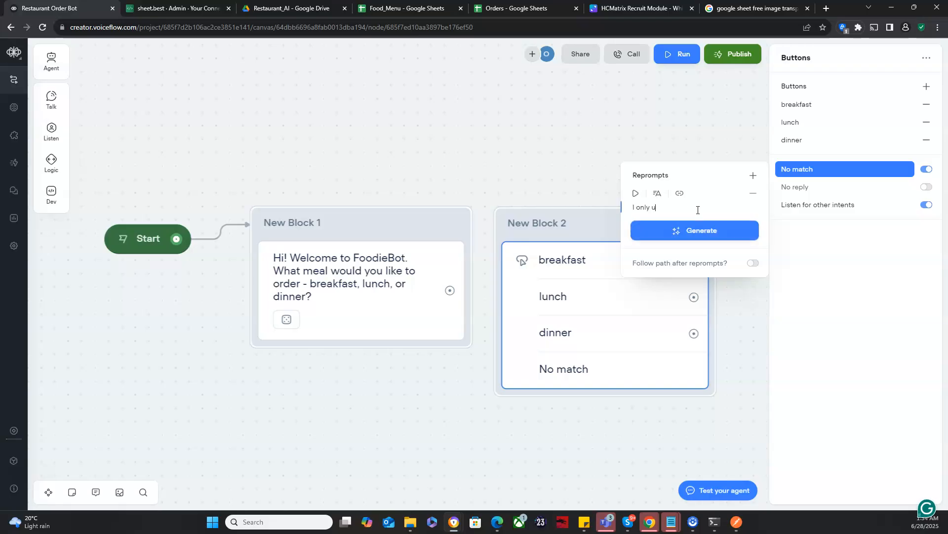
text(nderstand breakfast, lunch, or dinner. Can you pleas)
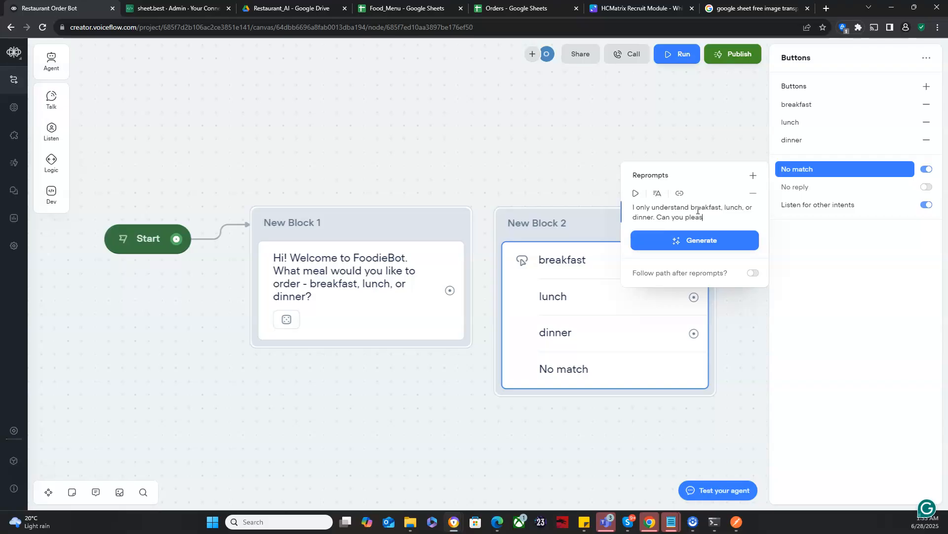
text(e re-enter your preferred choice?)
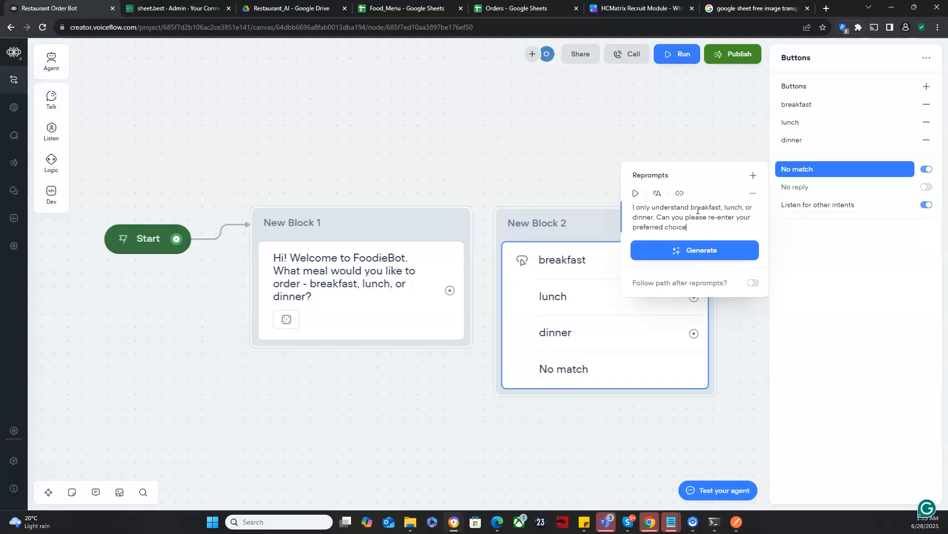
Step: Generate additional reprompt variations for the meal buttons' No match response and close the reprompt editor
click(717, 251)
click(672, 289)
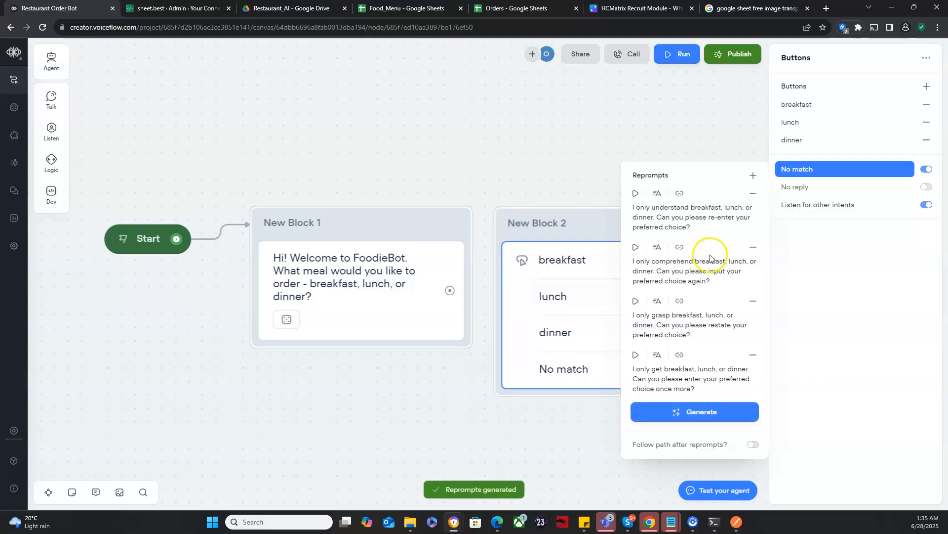
click(517, 144)
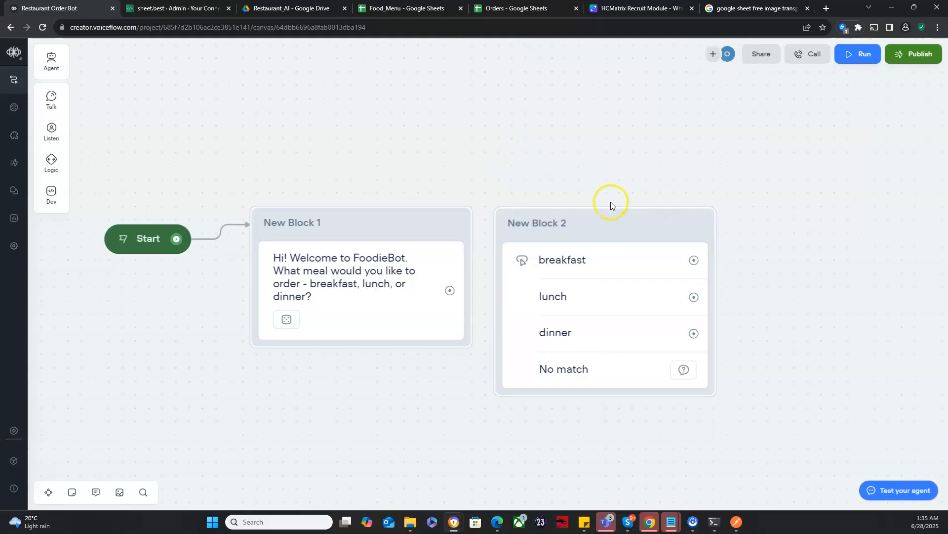
Step: Reposition the meal buttons block and connect the welcome message block to it
drag(616, 227, 647, 180)
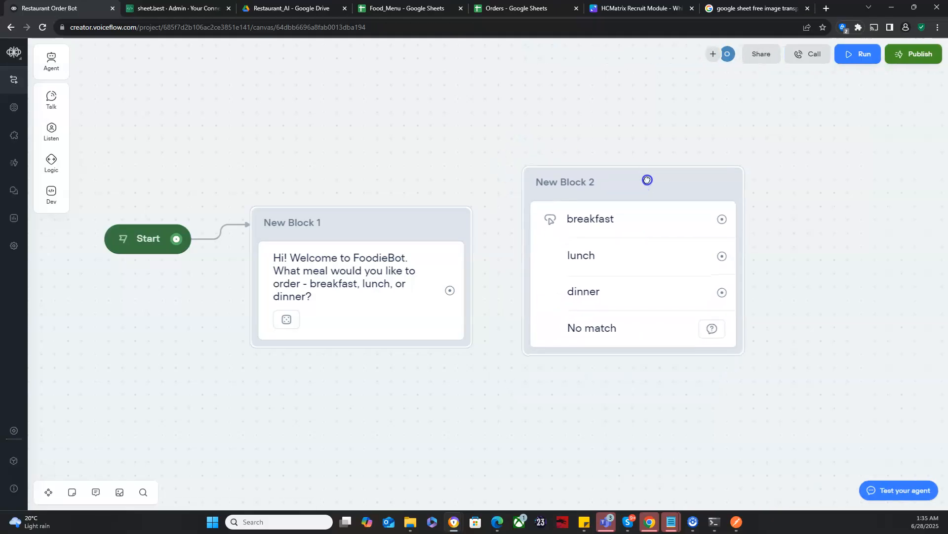
drag(471, 296, 534, 242)
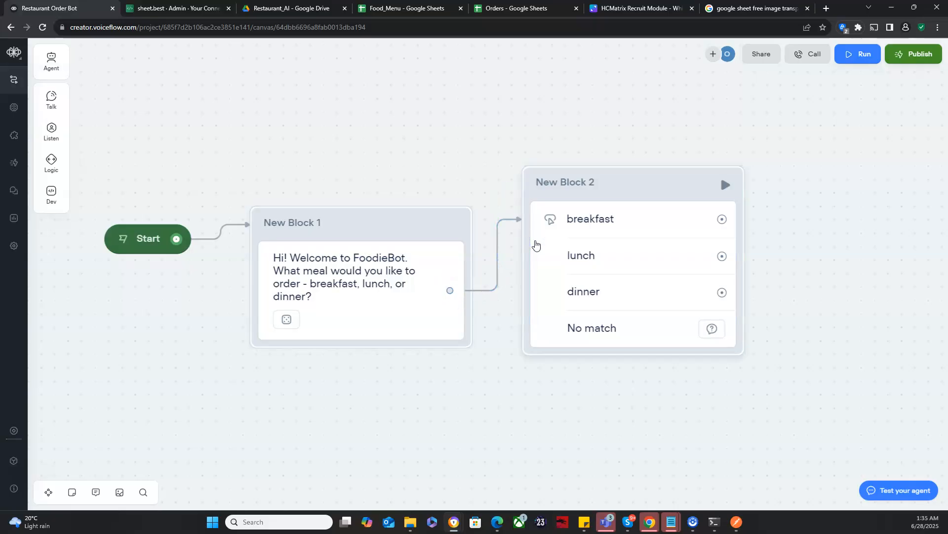
click(410, 168)
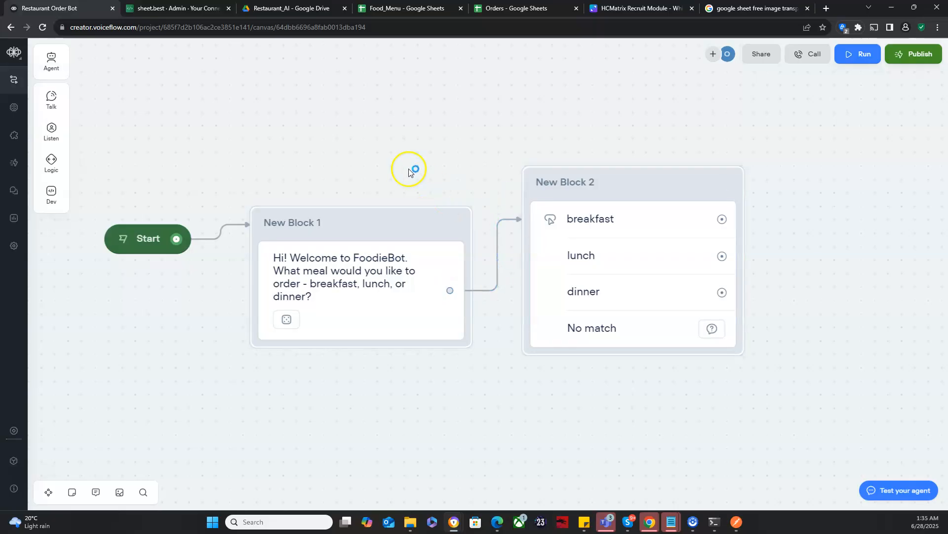
scroll(395, 169, down, 5)
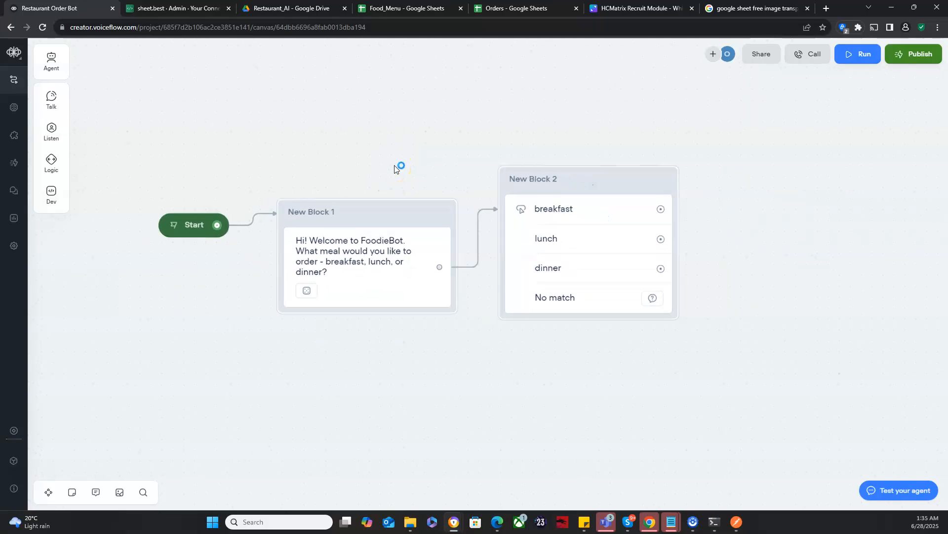
drag(395, 169, 258, 195)
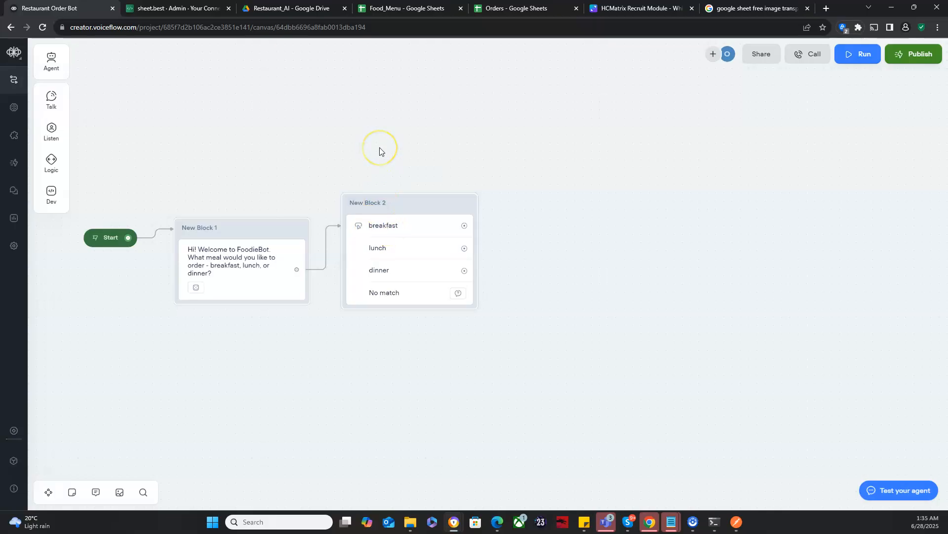
Step: Switch to the Food_Menu sheet, dismiss its sharing dialog and examine the lunch rows' meal, item and category entries
click(360, 10)
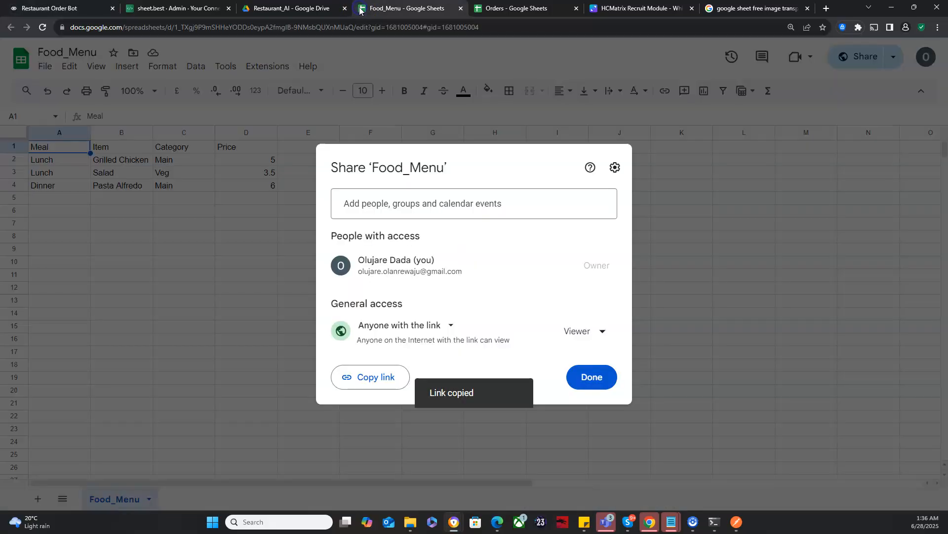
click(589, 374)
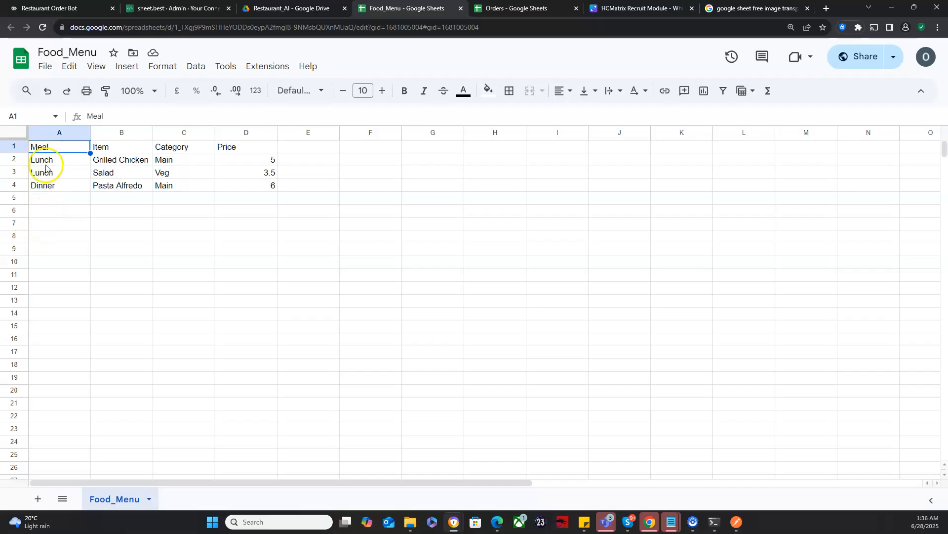
click(48, 171)
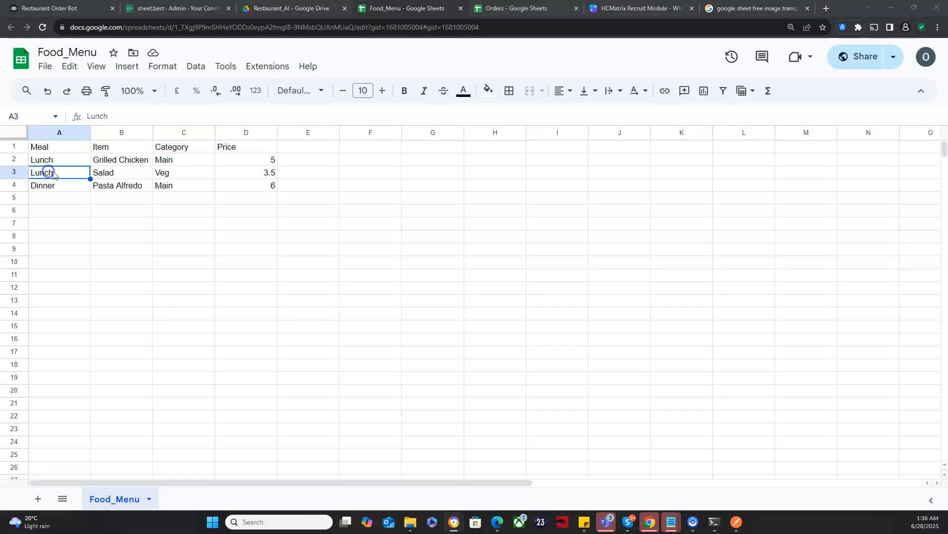
click(103, 159)
click(106, 172)
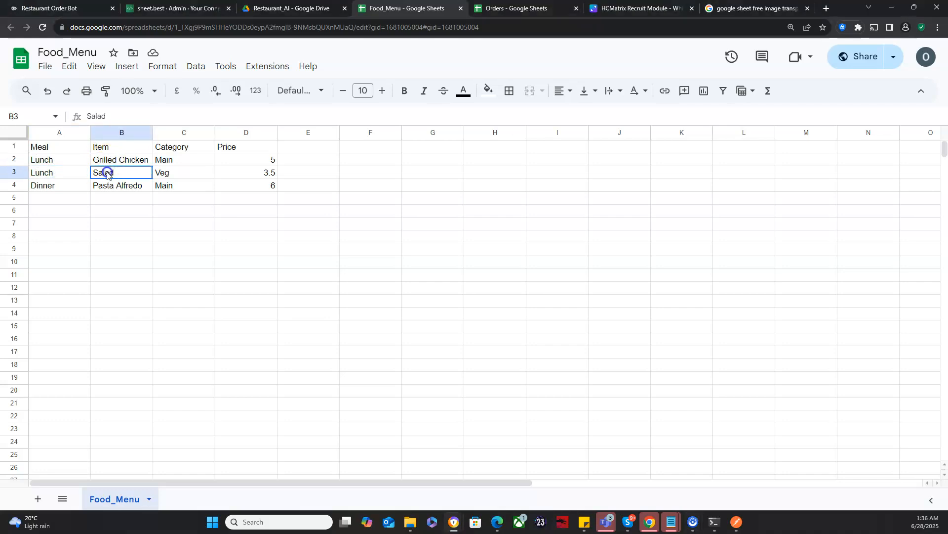
click(157, 162)
click(164, 173)
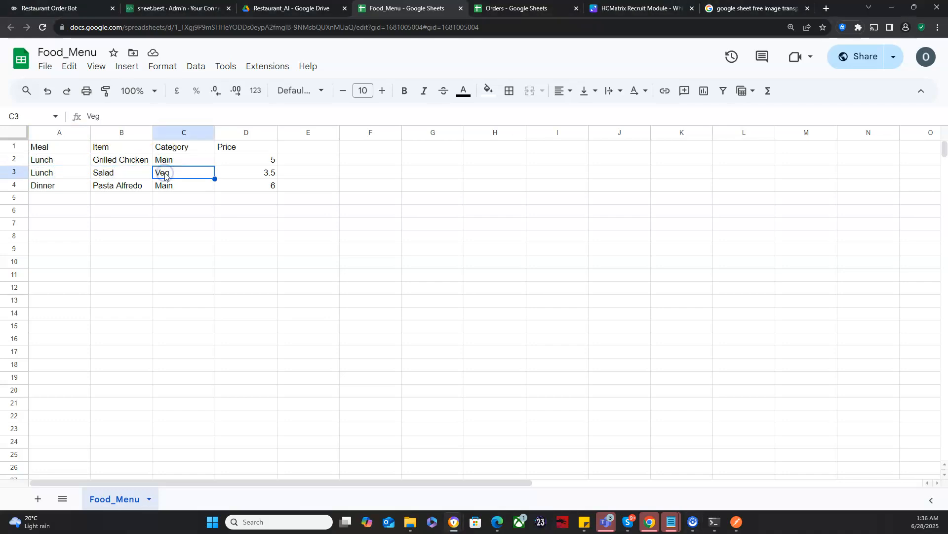
Step: Return to the Restaurant Order Bot project in Voiceflow and add a Set variable block beside the meal buttons block
click(67, 5)
click(194, 135)
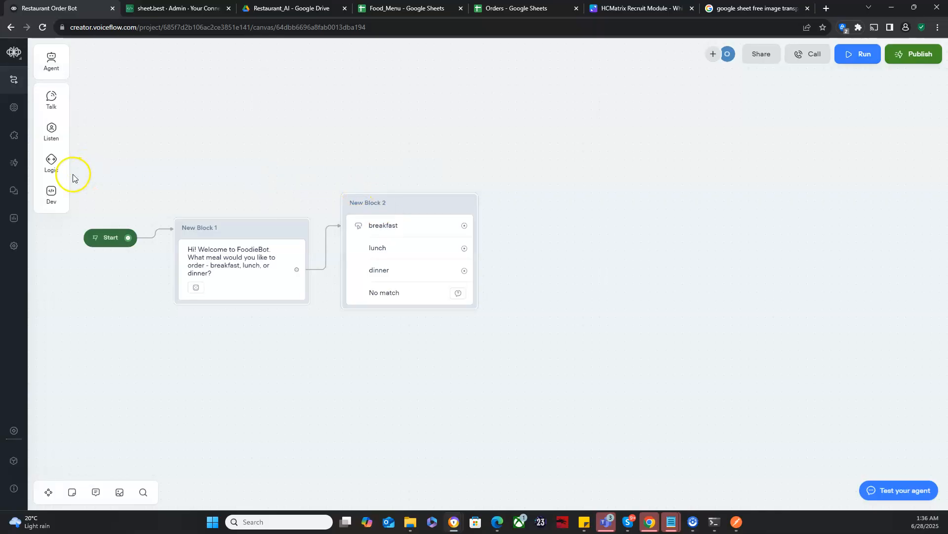
mouse_move(51, 163)
drag(87, 176, 572, 170)
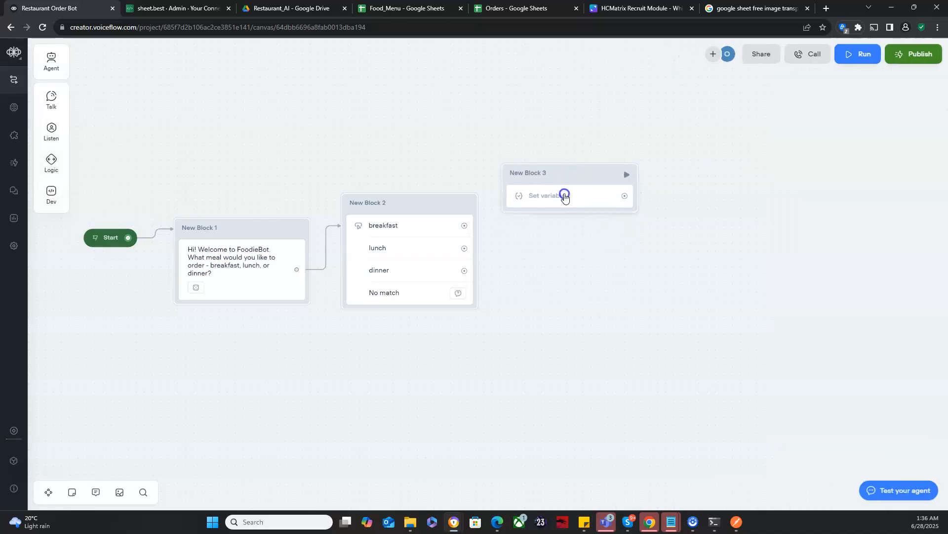
Step: Add a value-based variable assignment to the new block, creating a variable named mealType as its target
click(565, 196)
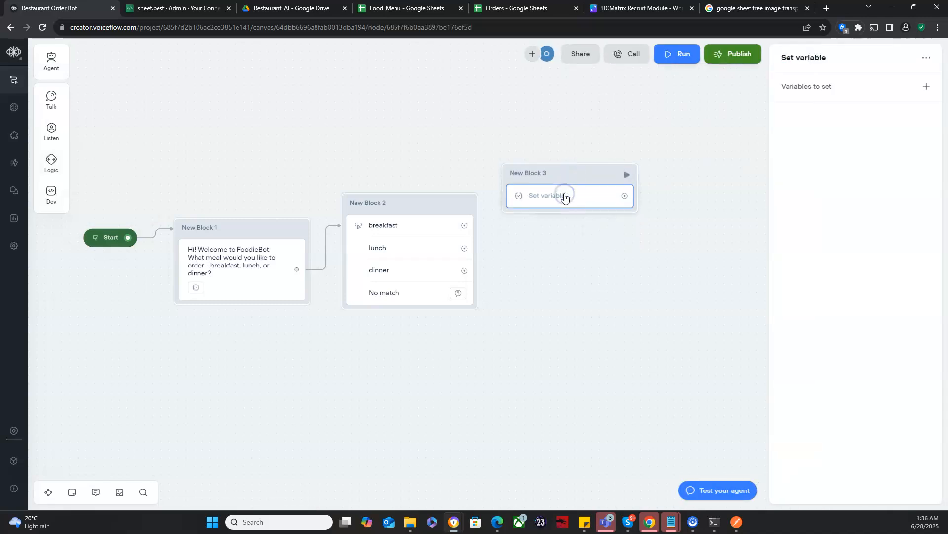
click(920, 88)
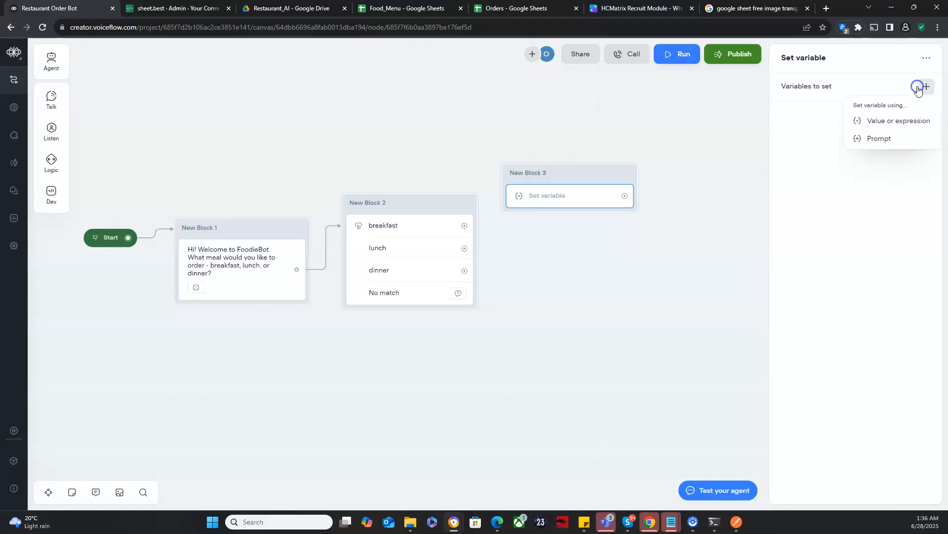
click(887, 127)
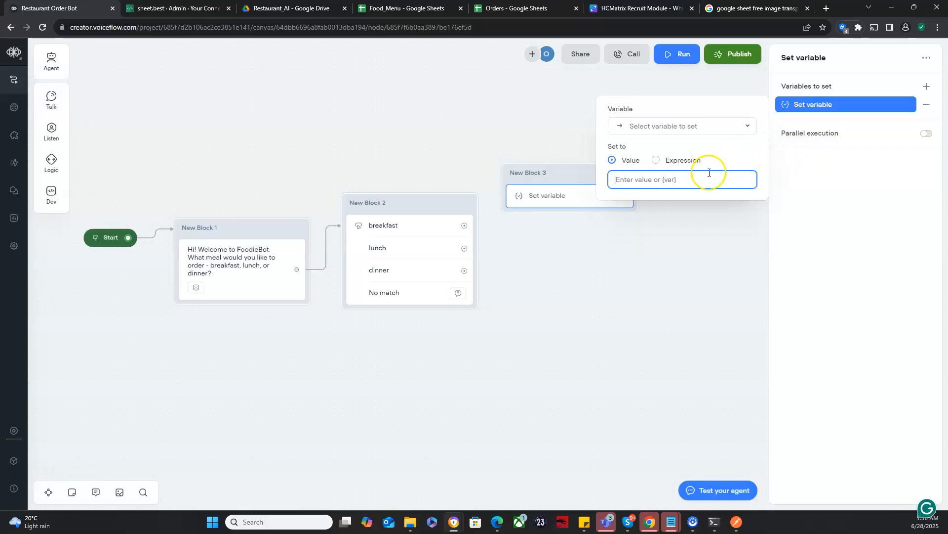
click(689, 127)
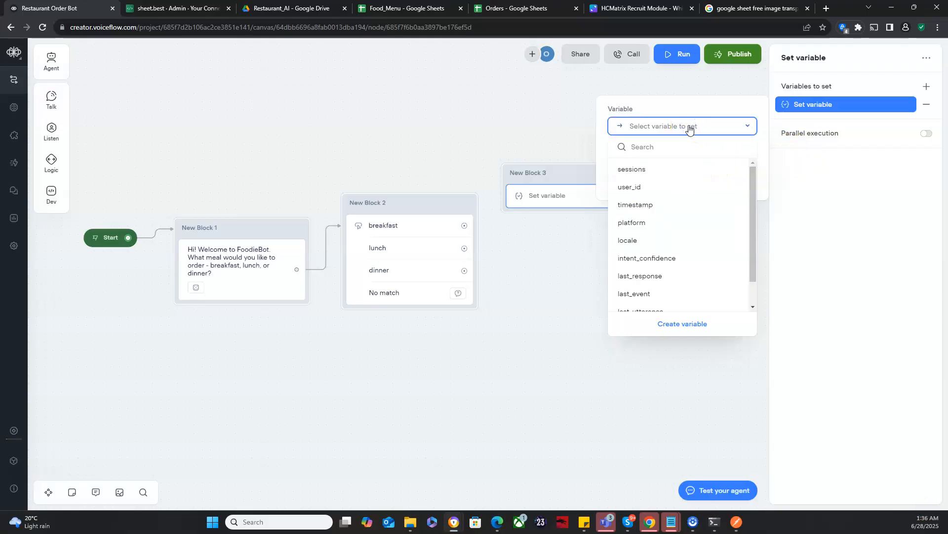
click(669, 325)
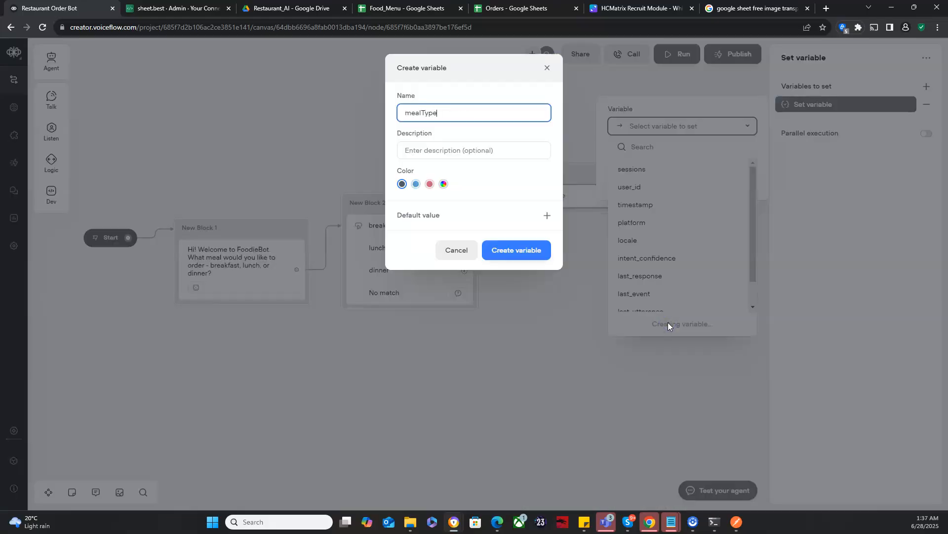
click(514, 251)
Step: Set mealType to the value breakfast and connect the breakfast button to the Set variable block
click(624, 178)
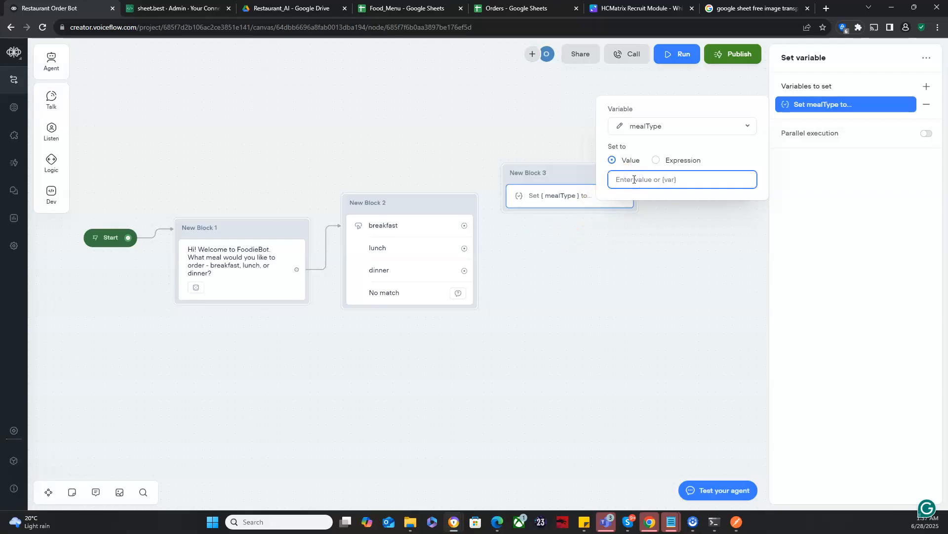
text(breakfast)
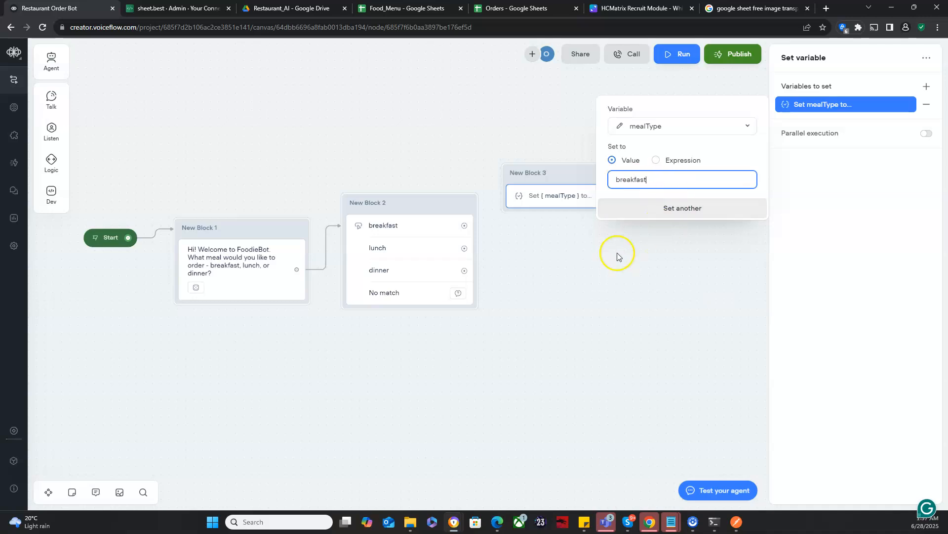
click(567, 175)
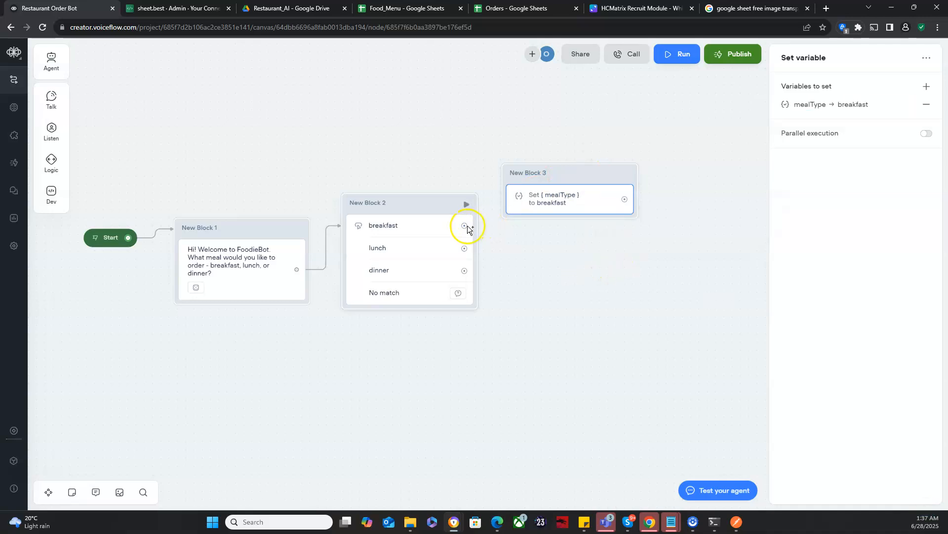
drag(468, 229, 510, 198)
Step: Duplicate the mealType Set variable block twice and stack the two copies below the original
click(564, 182)
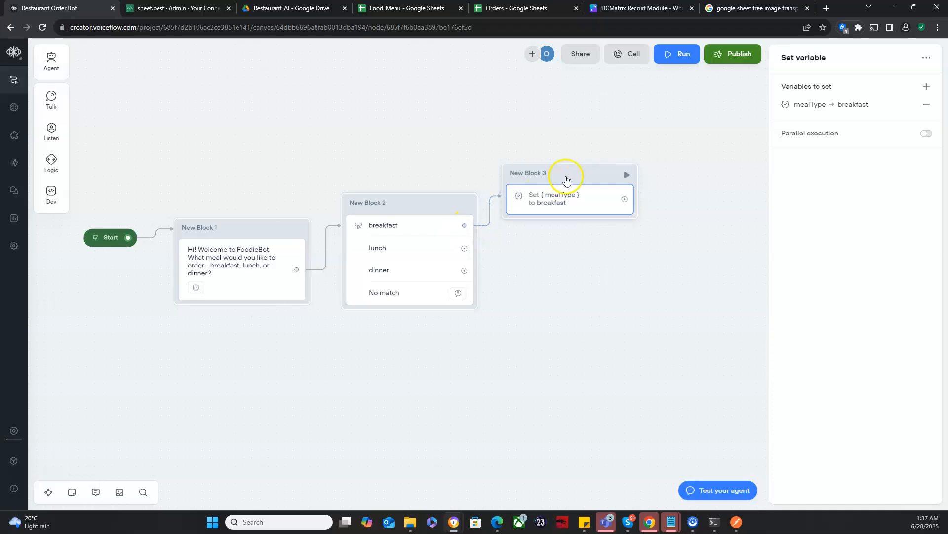
right_click(567, 177)
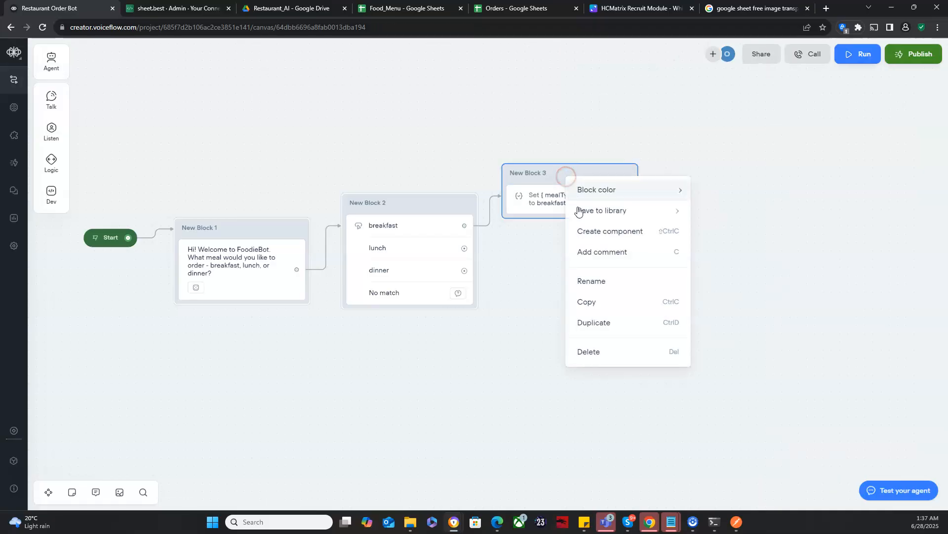
click(595, 321)
click(600, 204)
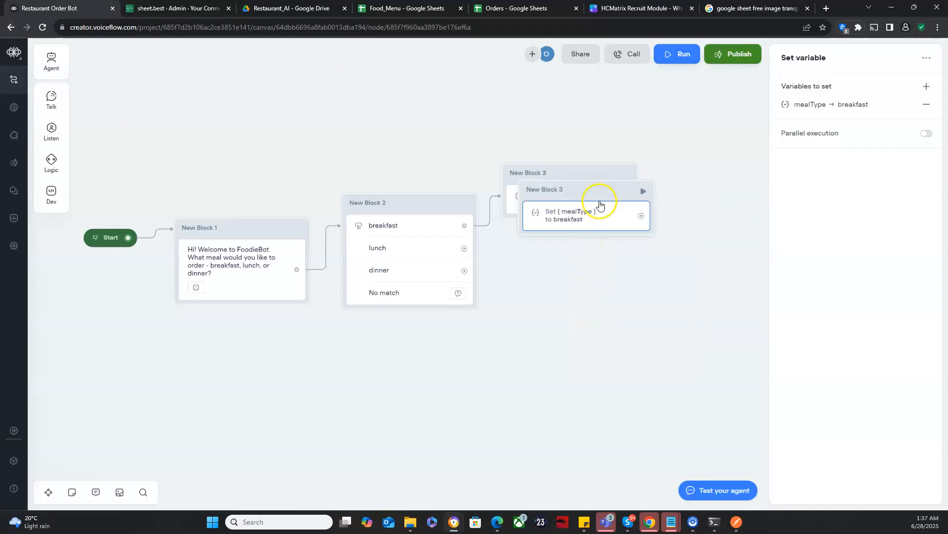
drag(598, 192, 601, 249)
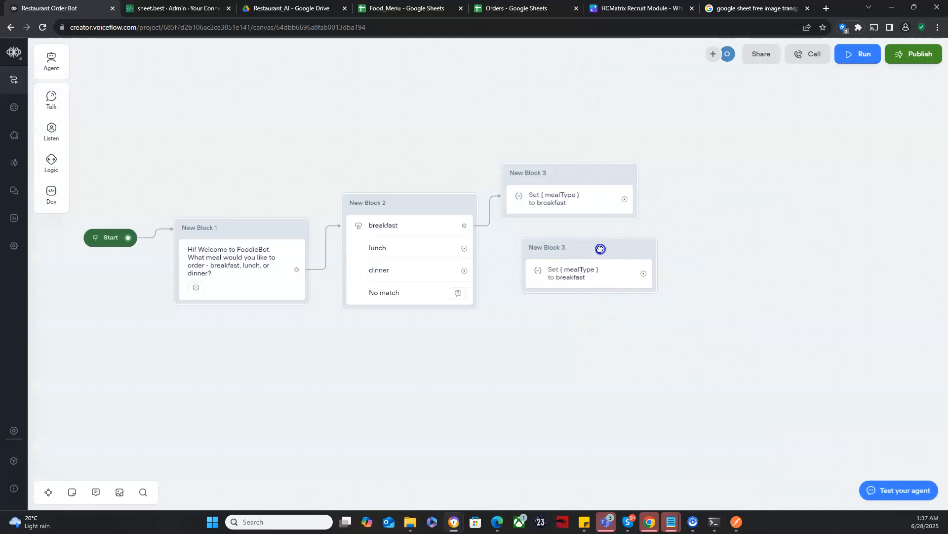
right_click(601, 248)
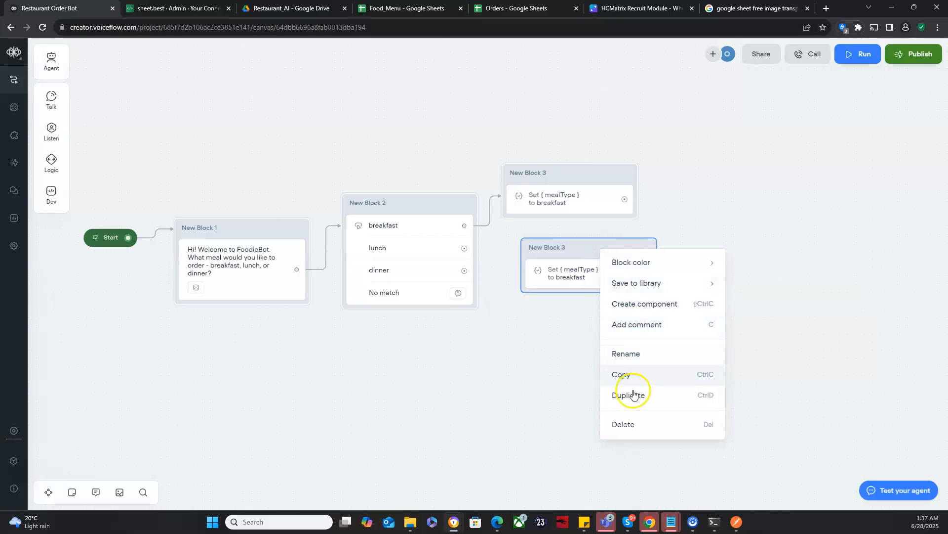
click(633, 394)
drag(617, 271, 590, 344)
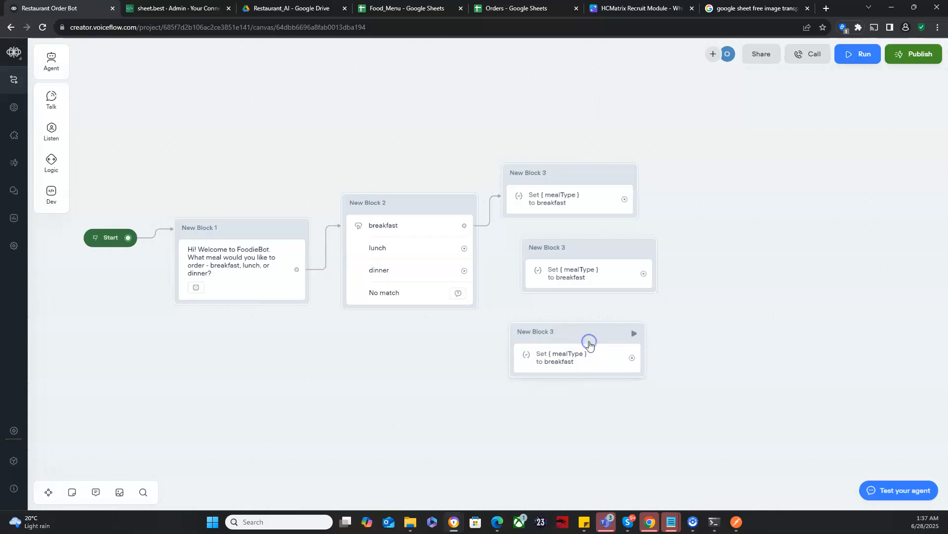
Step: Set the mealType value to lunch in the middle Set variable block
click(578, 273)
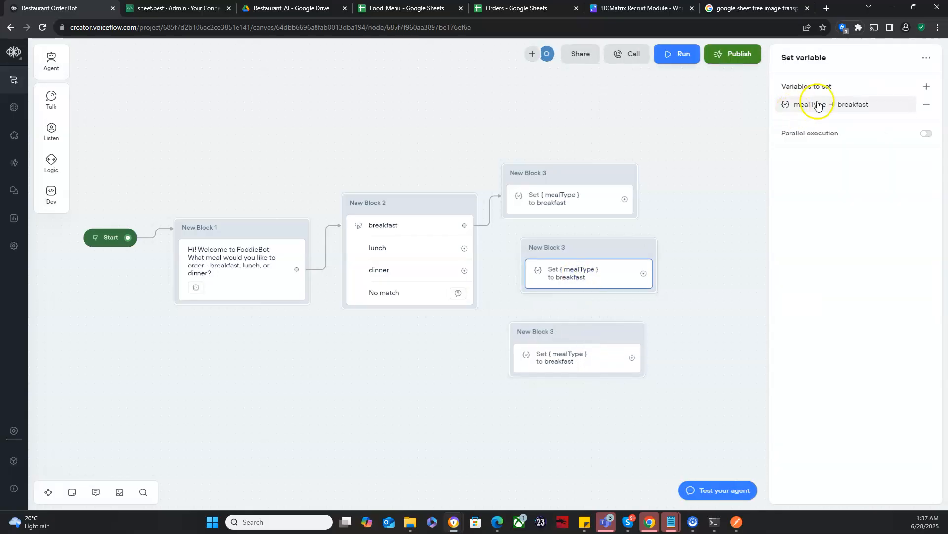
click(818, 105)
click(669, 179)
key(BackSpace)
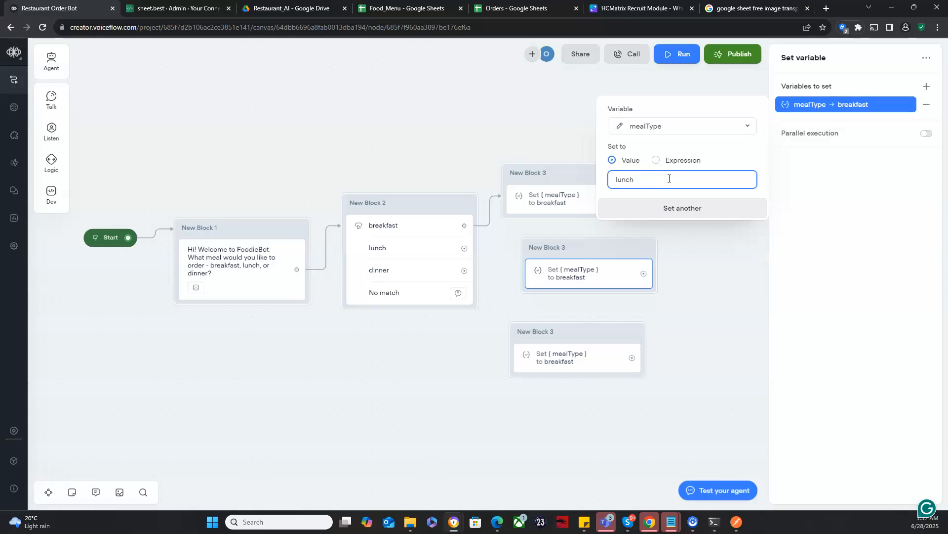
Step: Set the mealType value to dinner in the lowest Set variable block
click(590, 365)
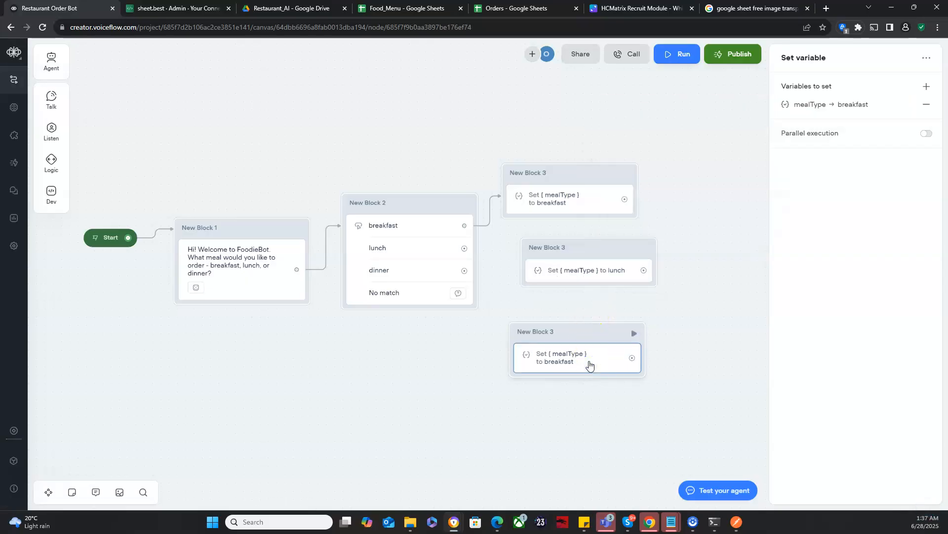
click(832, 104)
click(663, 185)
text(dinner)
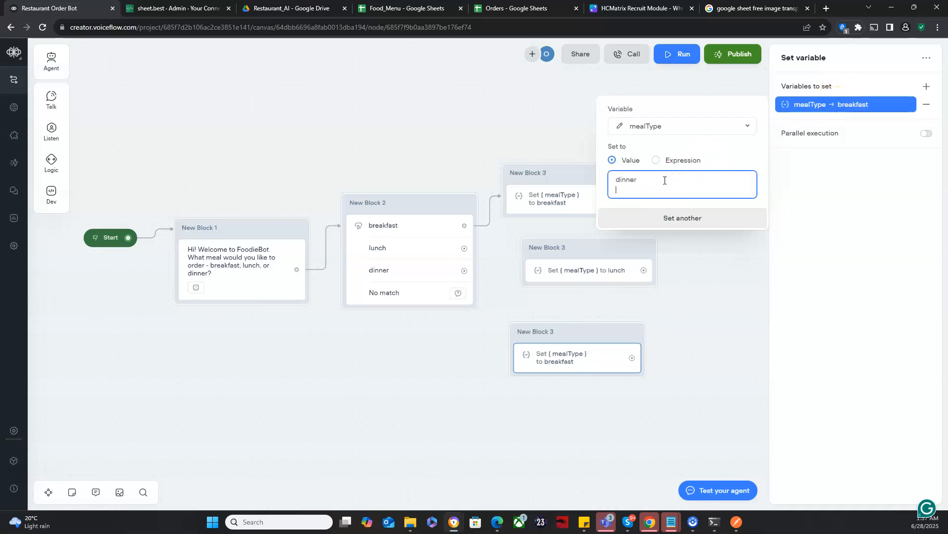
click(571, 254)
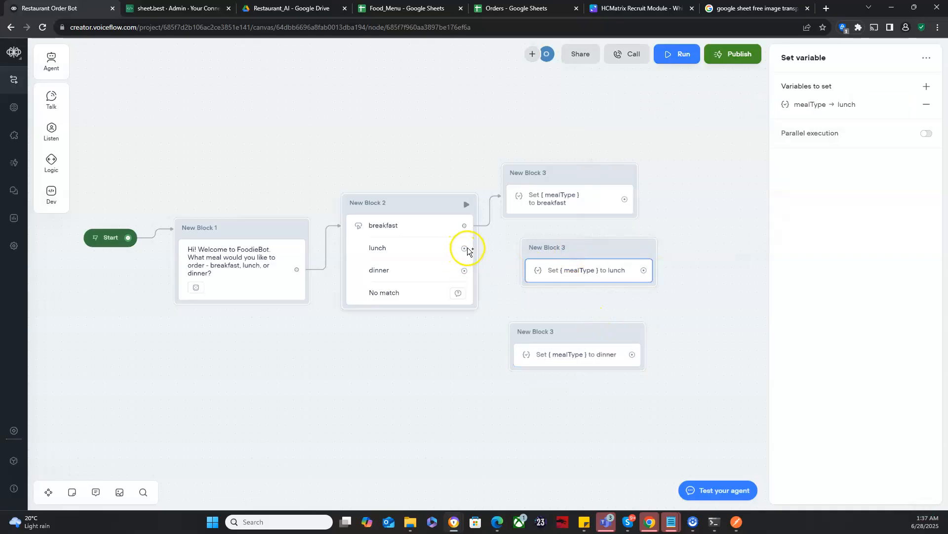
Step: Connect the lunch and dinner buttons to their matching mealType Set variable blocks
drag(472, 249, 526, 259)
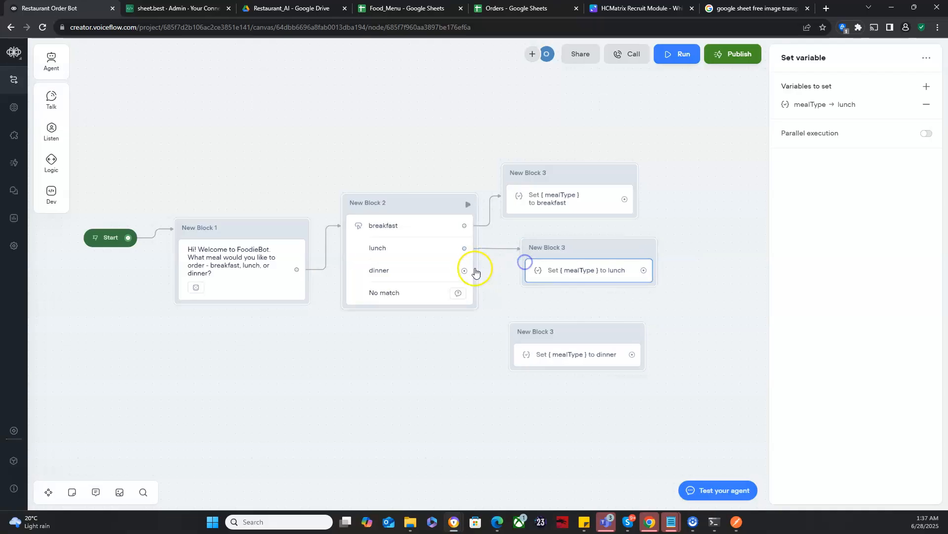
drag(466, 271, 511, 330)
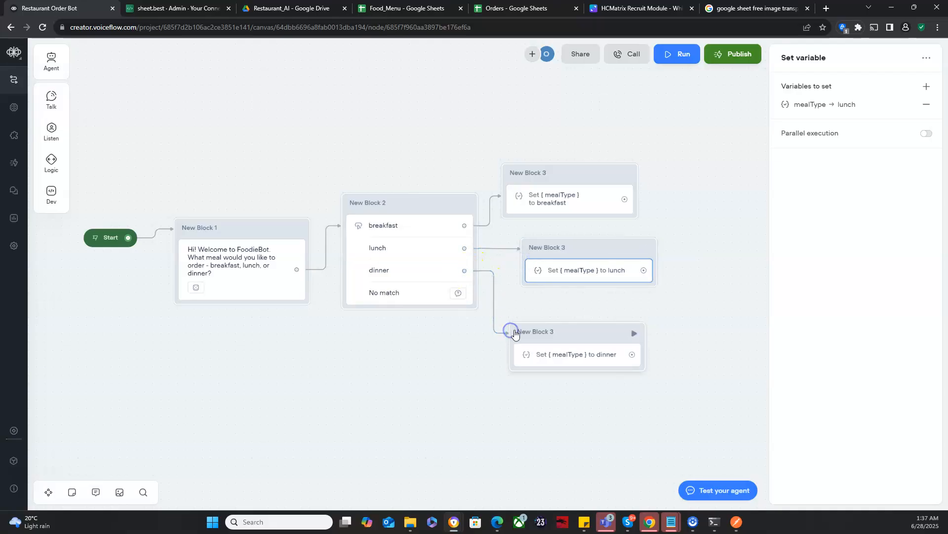
Step: Nudge the dinner Set variable block slightly upward and add a Message block beyond the three mealType Set variable blocks
drag(576, 332, 575, 324)
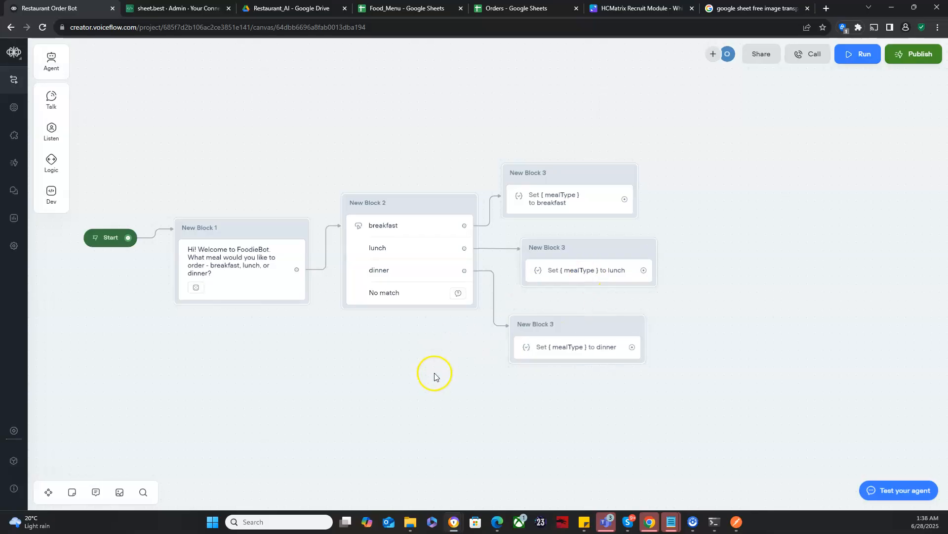
drag(435, 374, 409, 359)
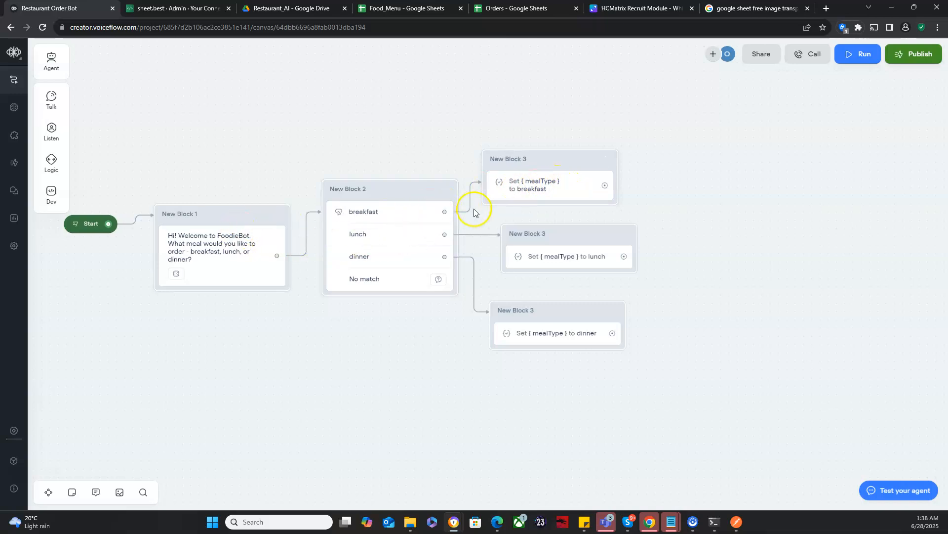
mouse_move(52, 97)
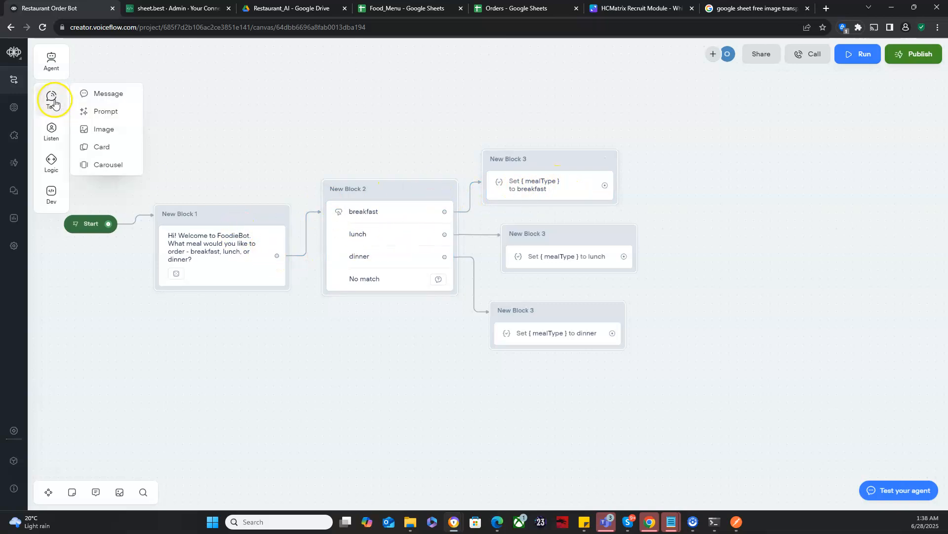
drag(101, 93, 747, 217)
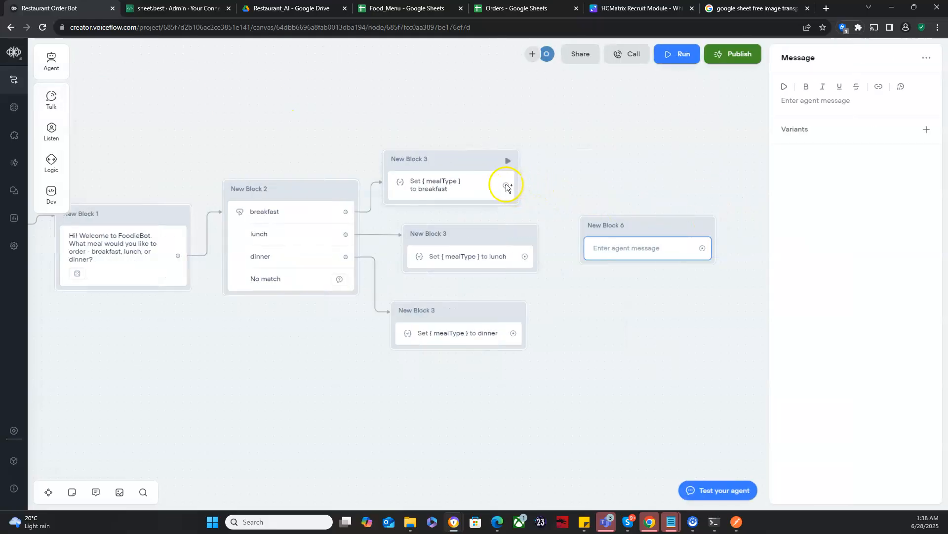
Step: Connect the breakfast, lunch and dinner Set variable blocks to the new Message block
drag(506, 185, 593, 227)
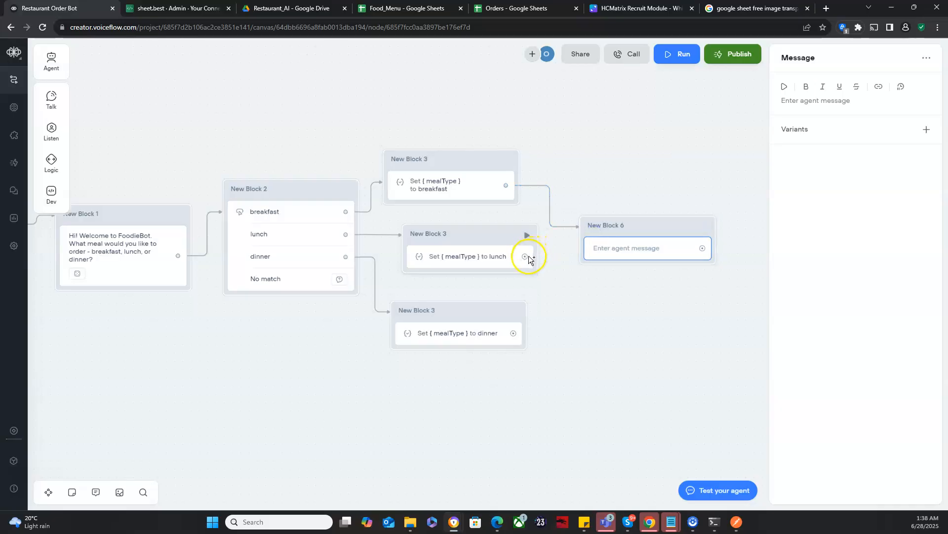
drag(528, 257, 588, 235)
drag(514, 333, 584, 246)
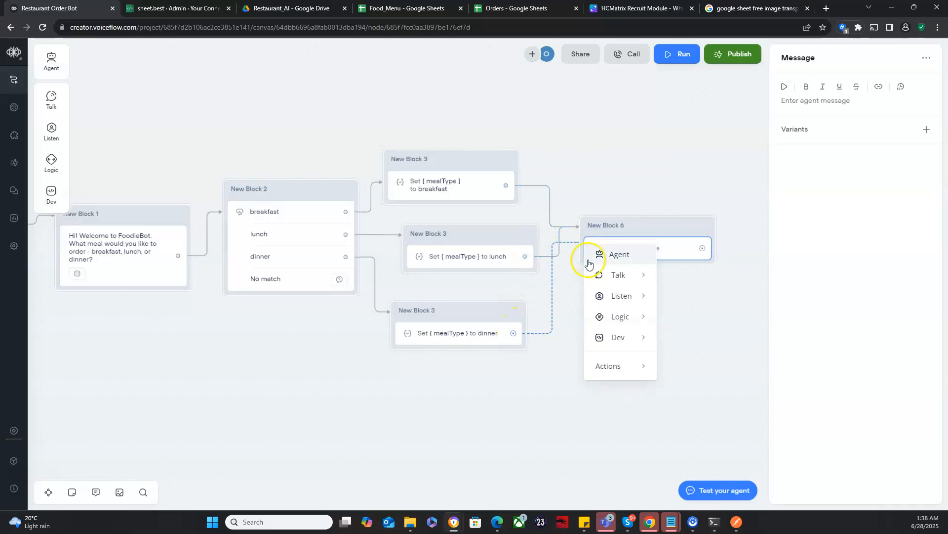
click(573, 272)
drag(516, 336, 585, 250)
click(602, 247)
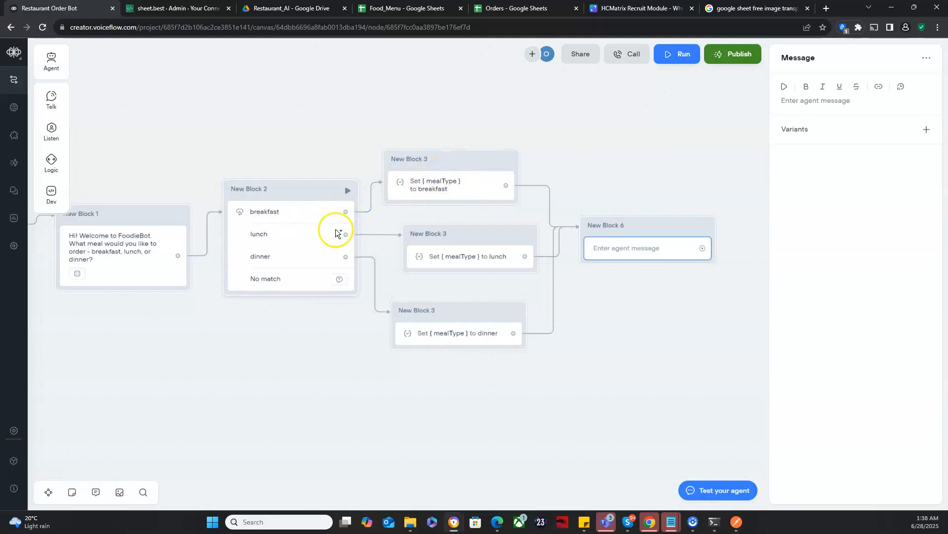
Step: Enter "You selected {mealType}" as the agent message in the new Message block, inserting mealType as a variable
click(791, 103)
text(Y)
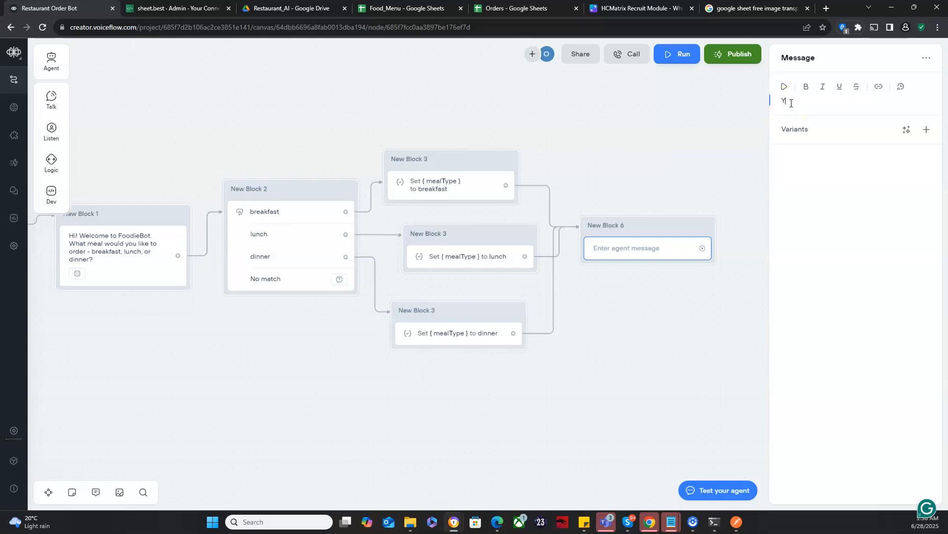
text(ou selected {me)
key(Return)
click(173, 303)
Step: Test the flow from the Start block, choose breakfast as the meal, and review the executed path
drag(155, 322, 317, 341)
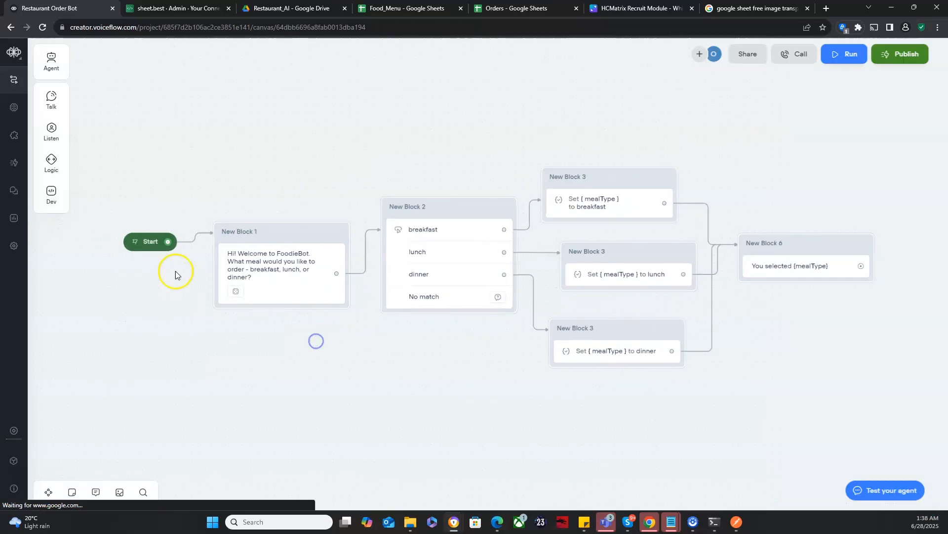
click(135, 244)
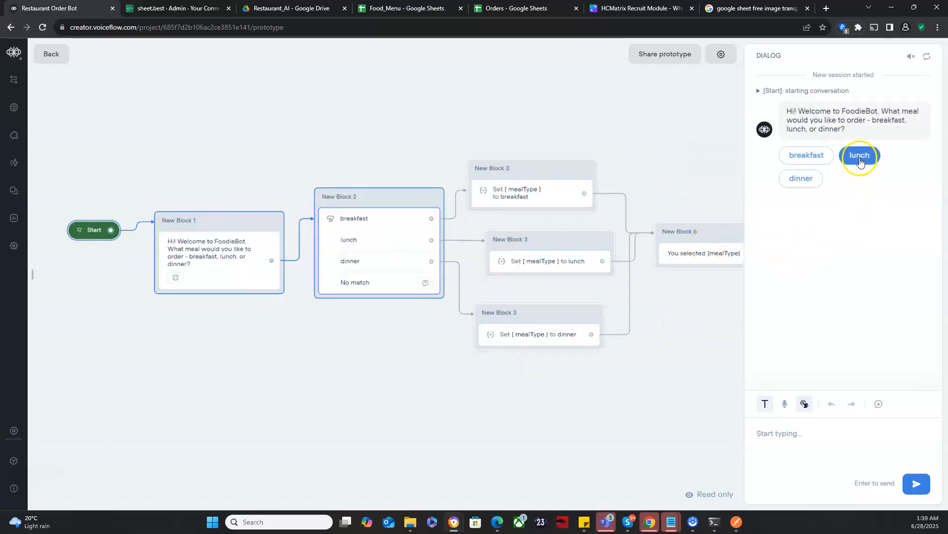
click(807, 155)
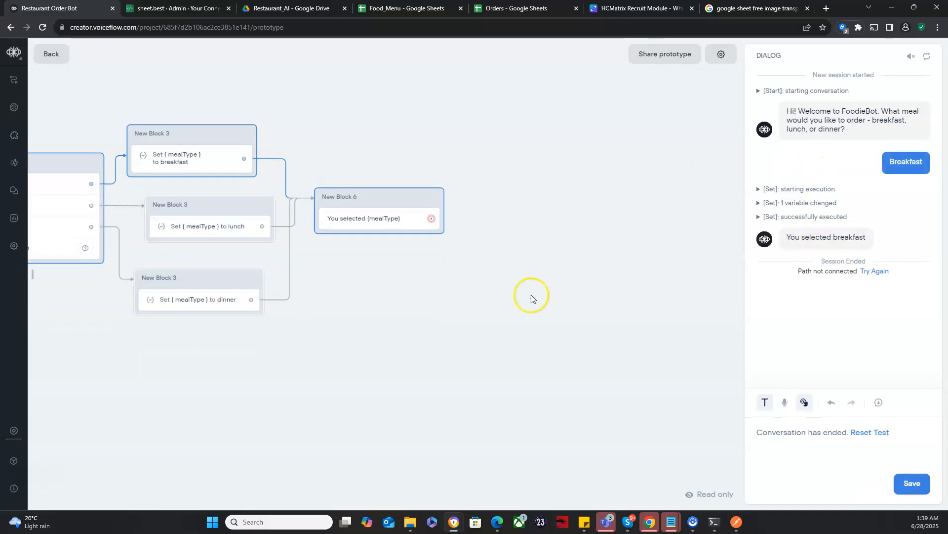
drag(369, 296, 598, 285)
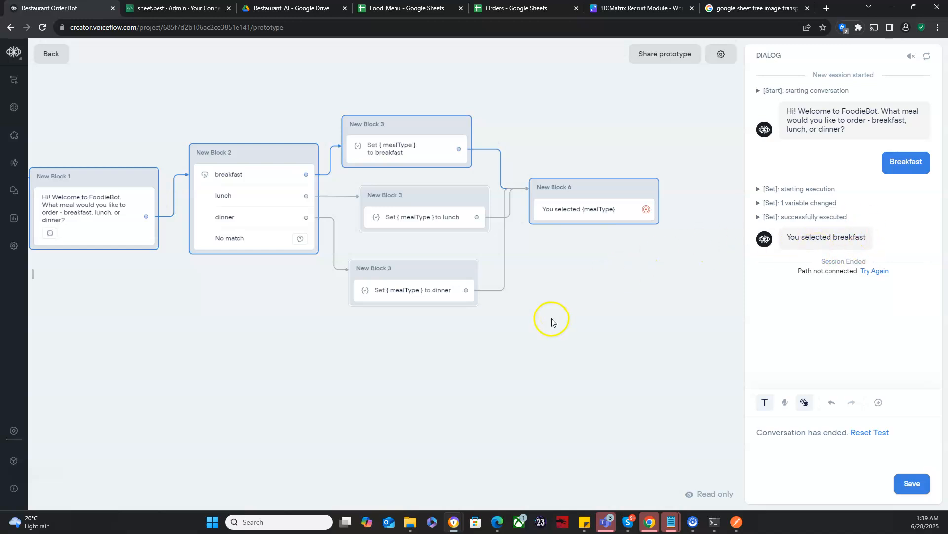
drag(298, 381, 212, 377)
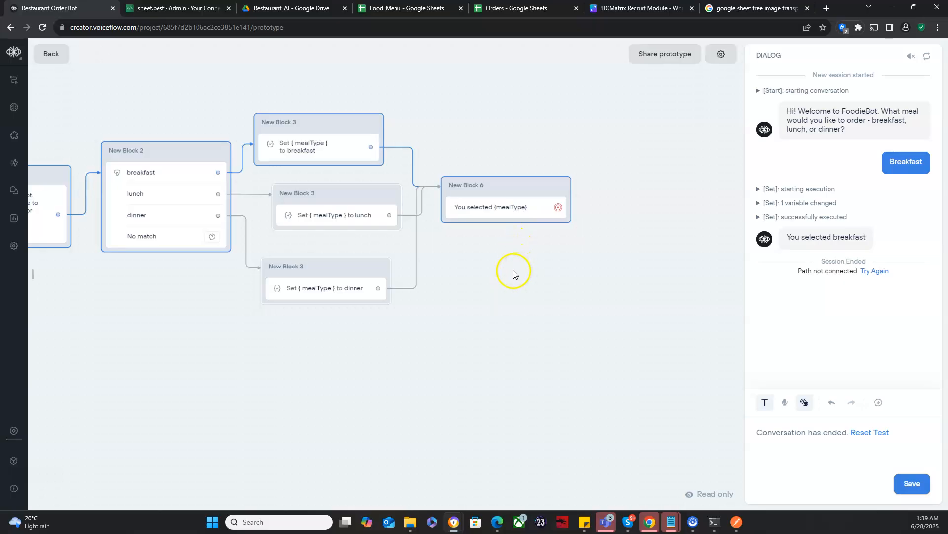
Step: Check the meal items in the Food_Menu Google Sheet, and return to the Voiceflow prototype to review the flow
click(361, 14)
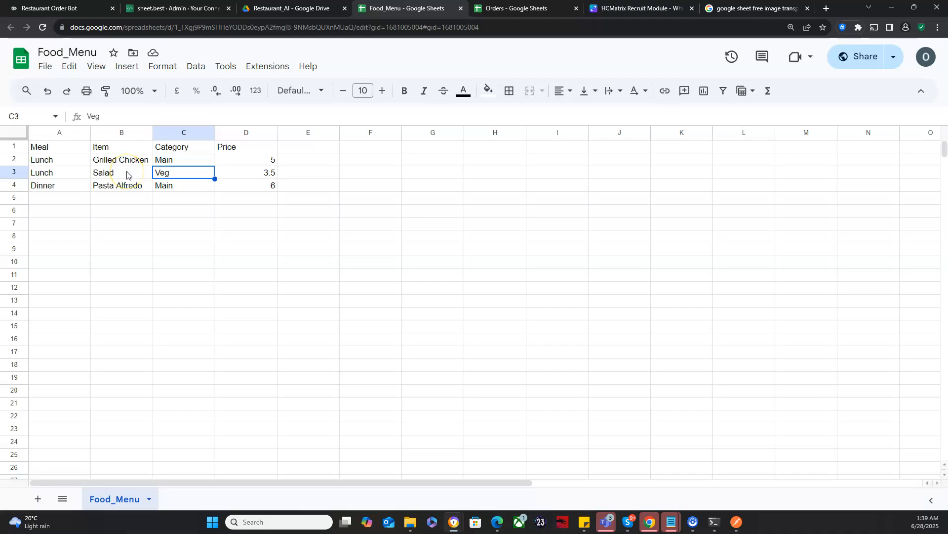
click(74, 8)
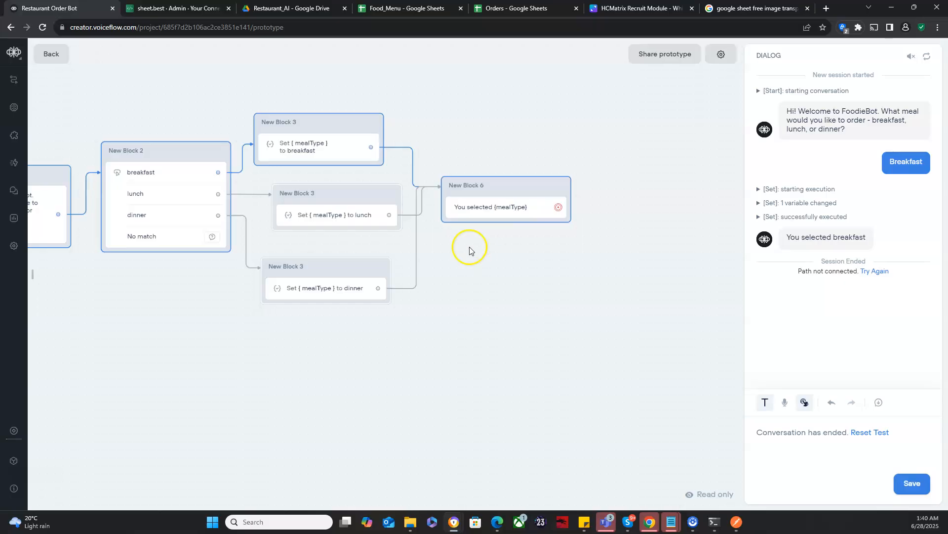
drag(449, 257, 566, 275)
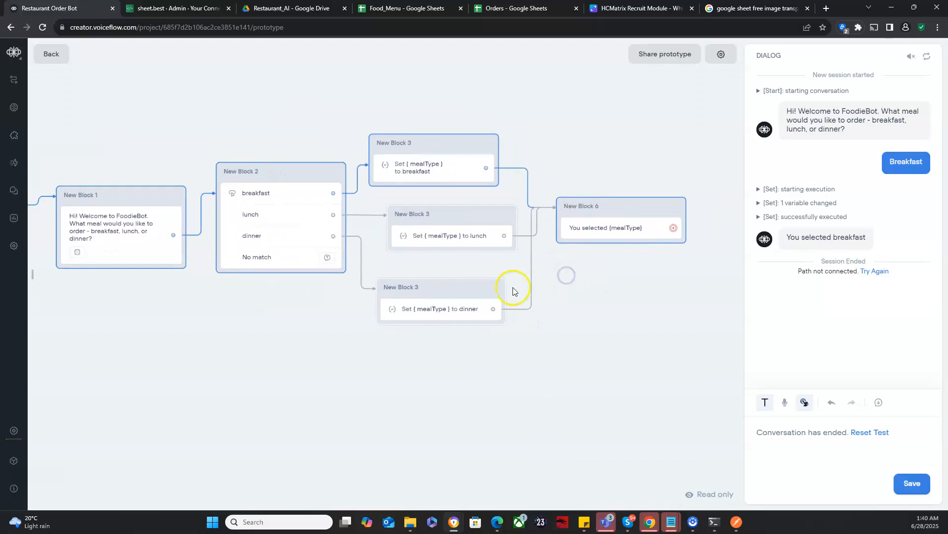
drag(267, 332, 333, 328)
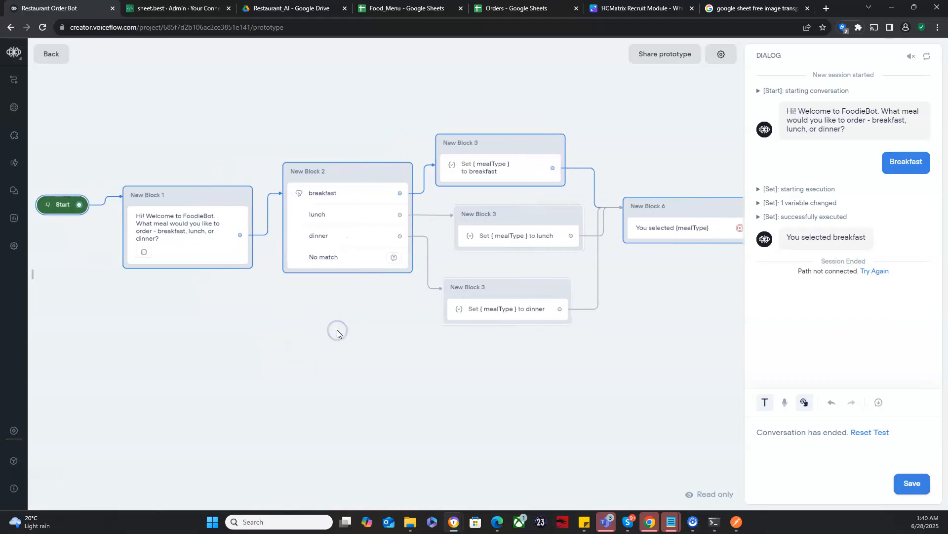